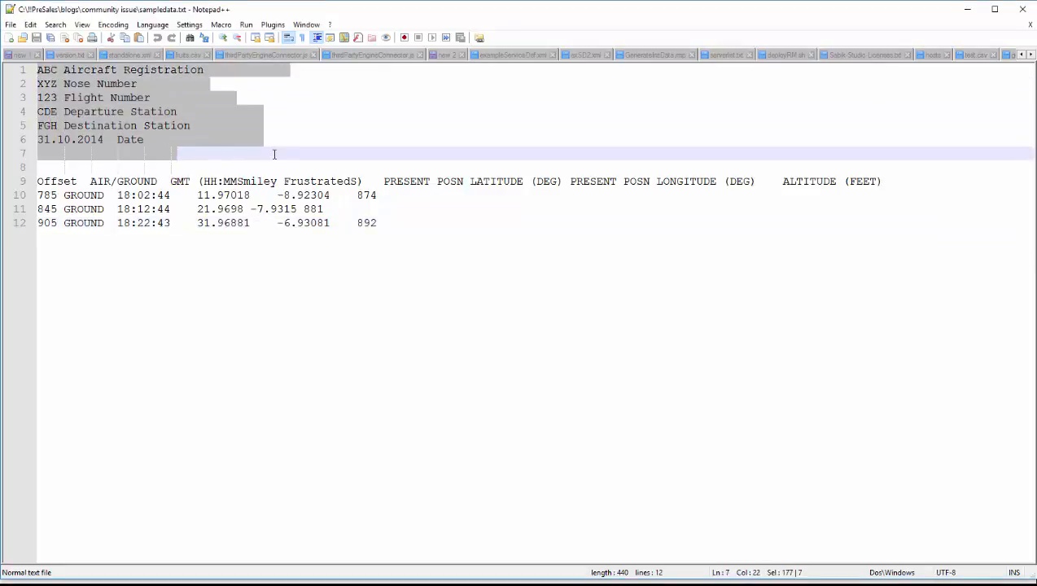
# Step: Examine the flight header in lines 1 to 6 and the offset data table in lines 9 to 12 of sampledata.txt
pyautogui.moveTo(289, 164); pyautogui.dragTo(289, 165)
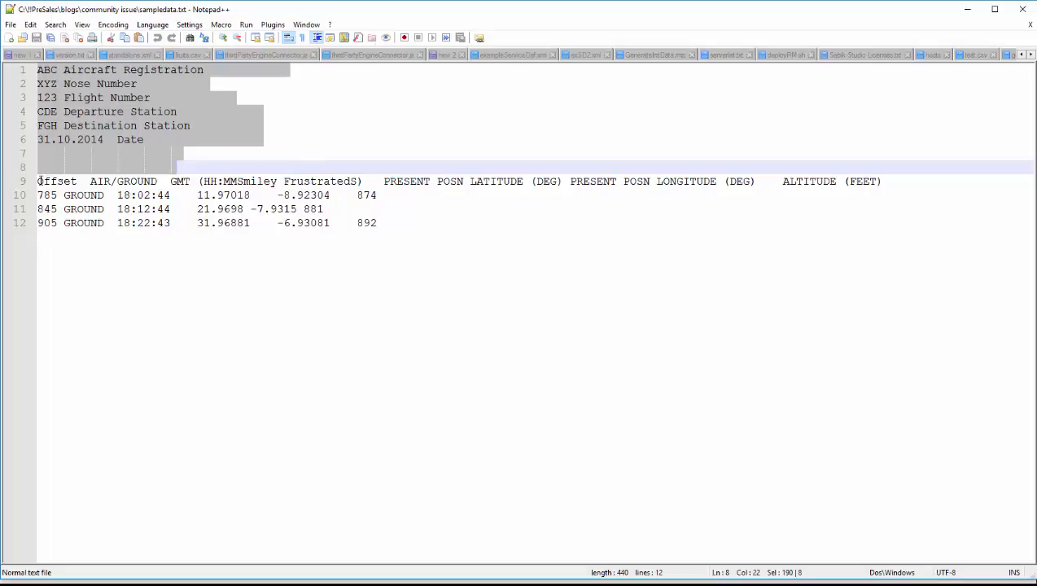
pyautogui.moveTo(40, 182); pyautogui.dragTo(169, 221)
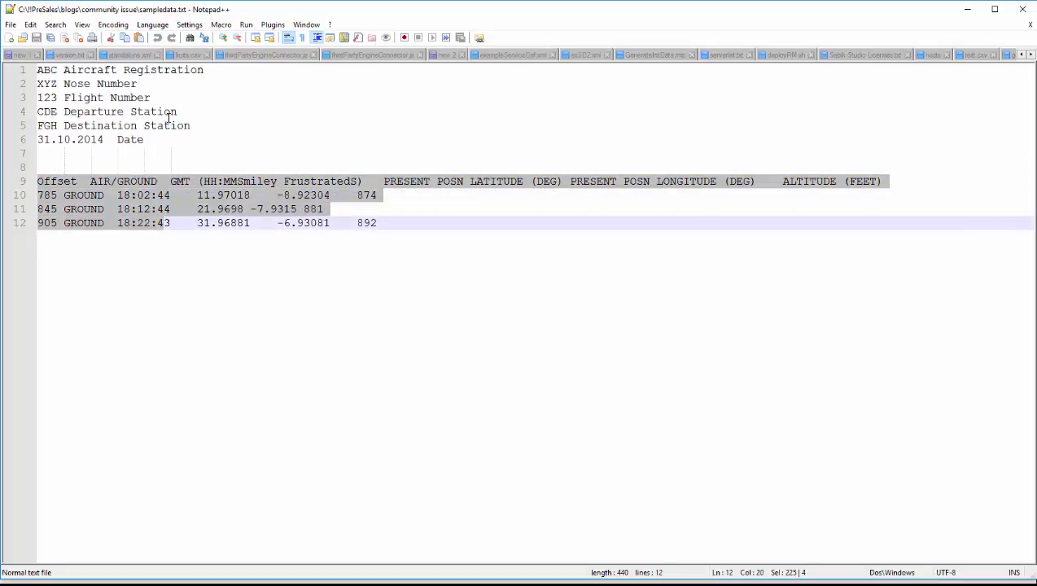
pyautogui.moveTo(164, 136); pyautogui.dragTo(9, 64)
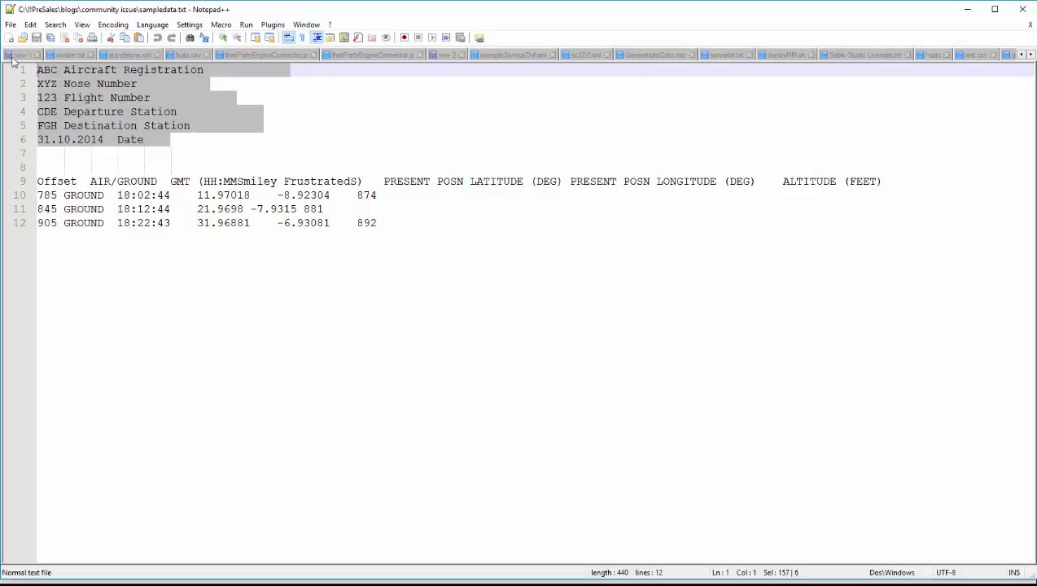
pyautogui.click(58, 84)
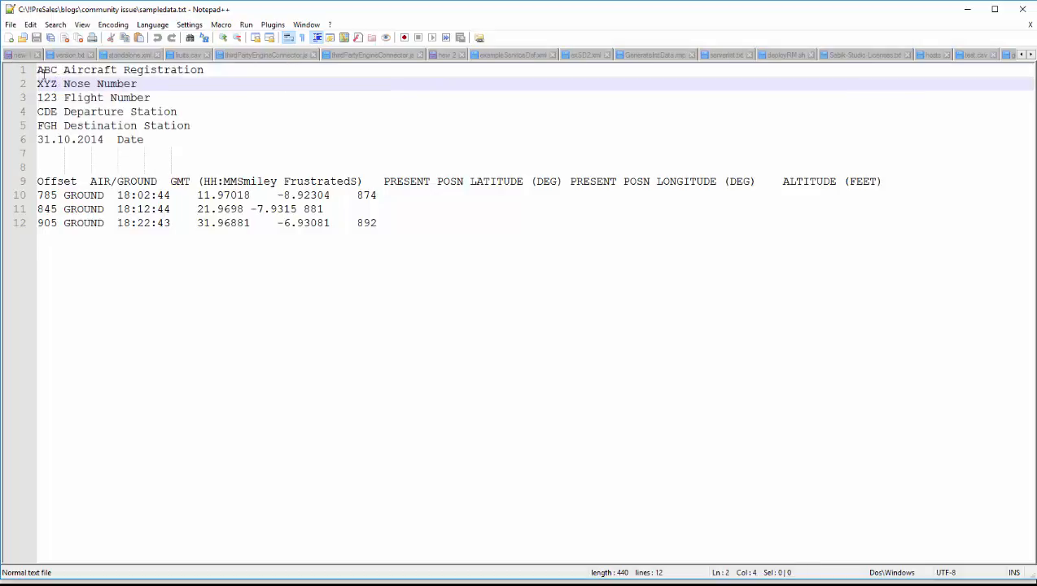
pyautogui.moveTo(43, 72); pyautogui.dragTo(196, 142)
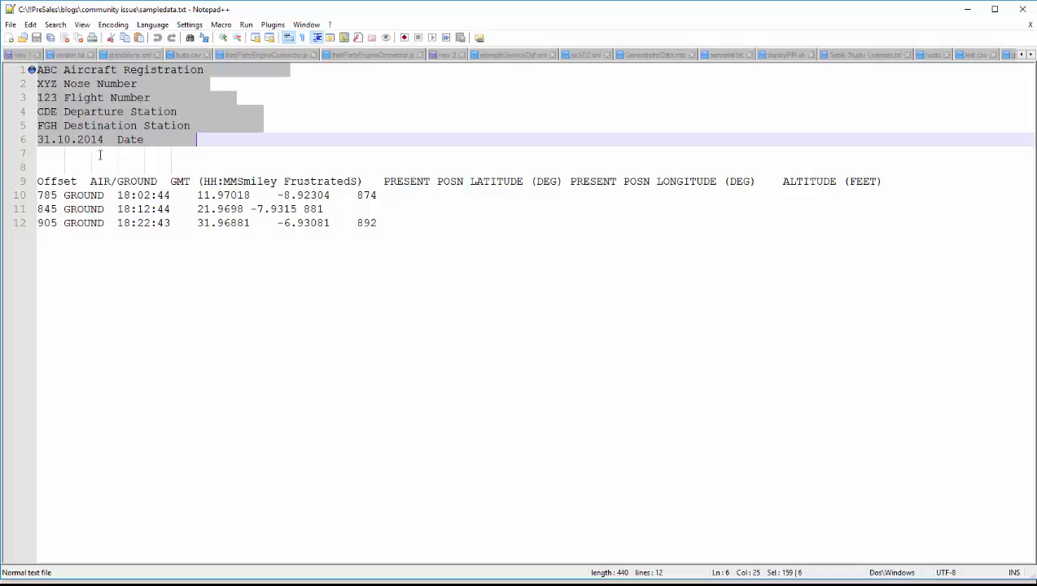
pyautogui.click(48, 179)
pyautogui.moveTo(46, 189); pyautogui.dragTo(398, 233)
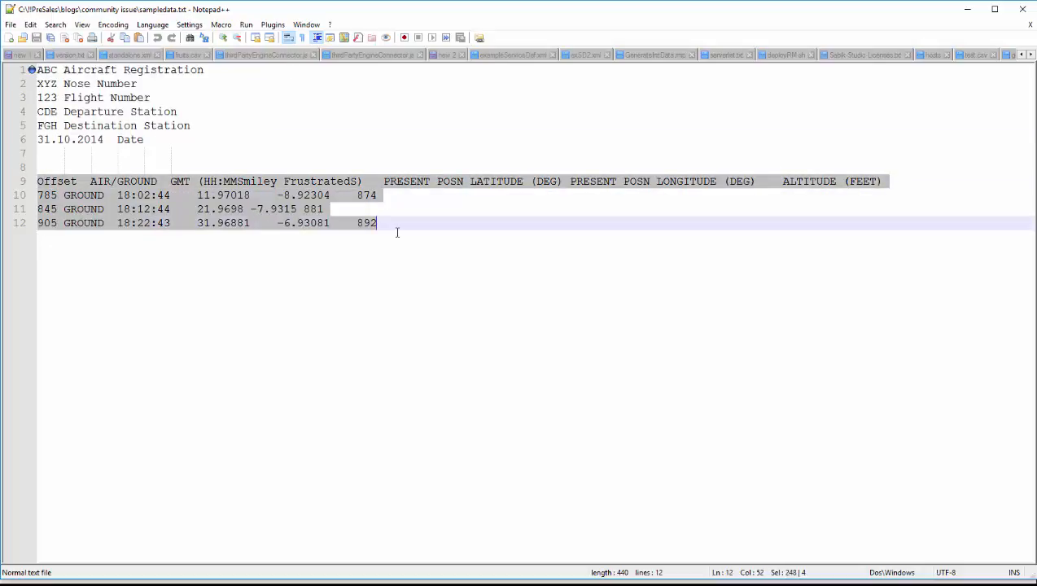
pyautogui.moveTo(42, 70); pyautogui.dragTo(214, 168)
pyautogui.click(387, 221)
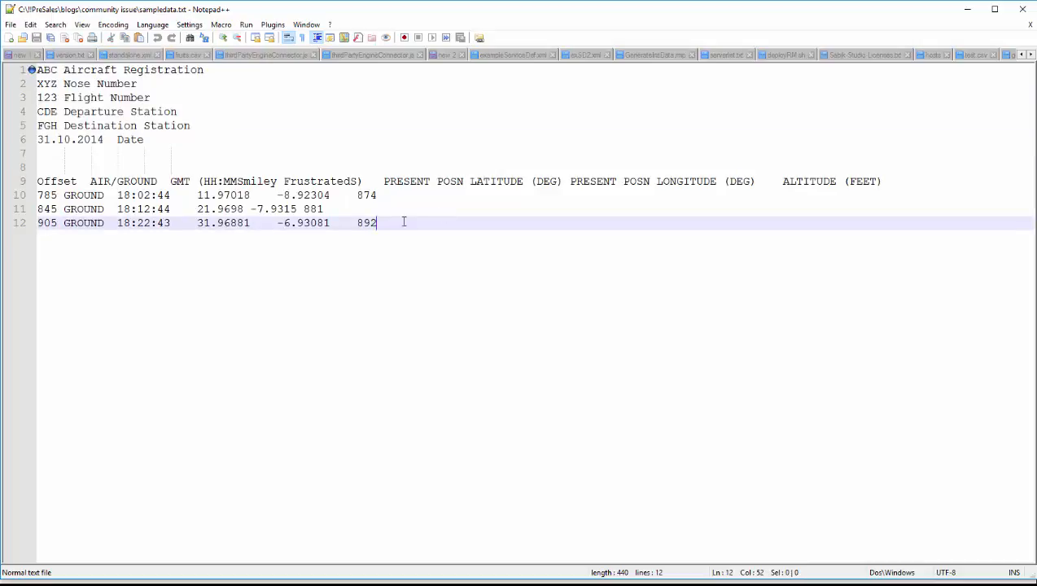
# Step: Switch to RapidMiner Studio and configure the first Read CSV operator's import of sampledata.txt, excluding columns att3 and att4
pyautogui.click(966, 10)
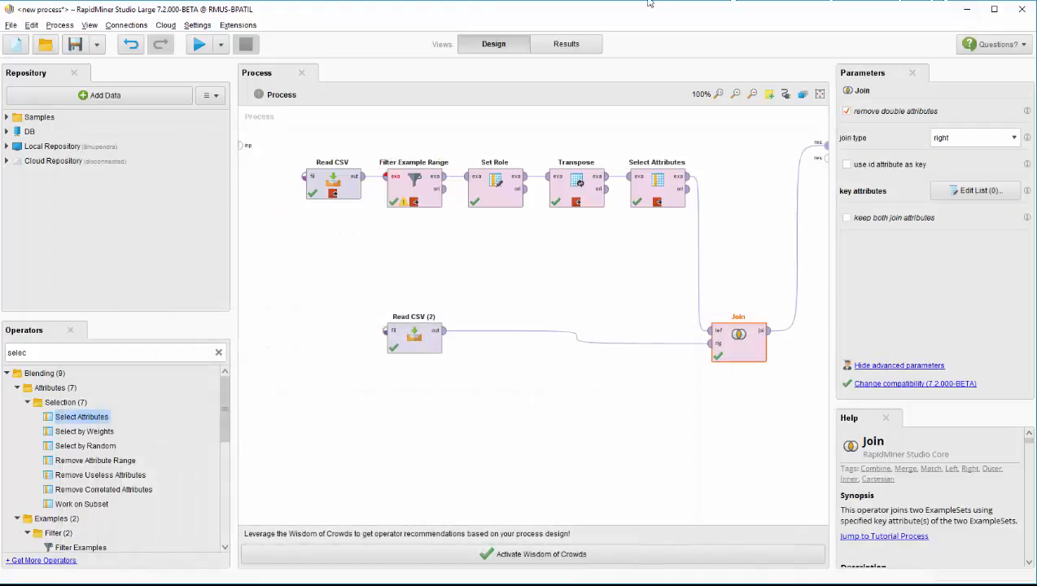
pyautogui.click(333, 189)
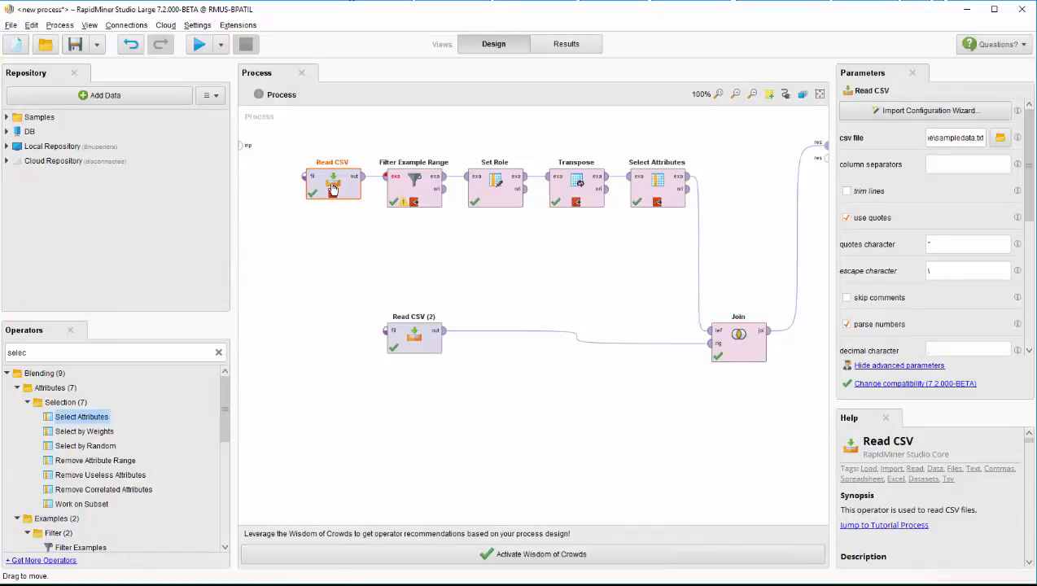
pyautogui.click(875, 111)
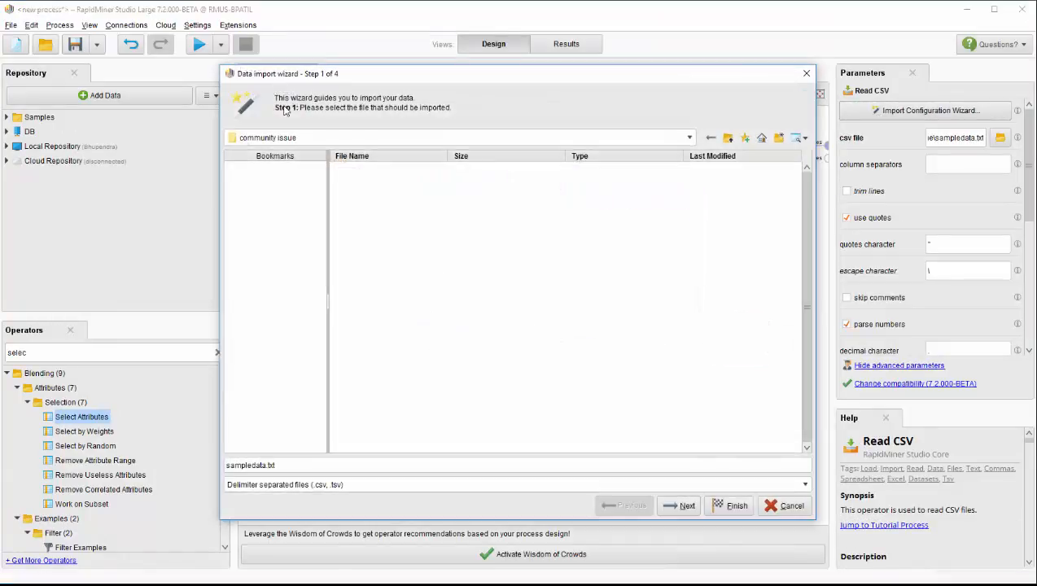
pyautogui.click(666, 506)
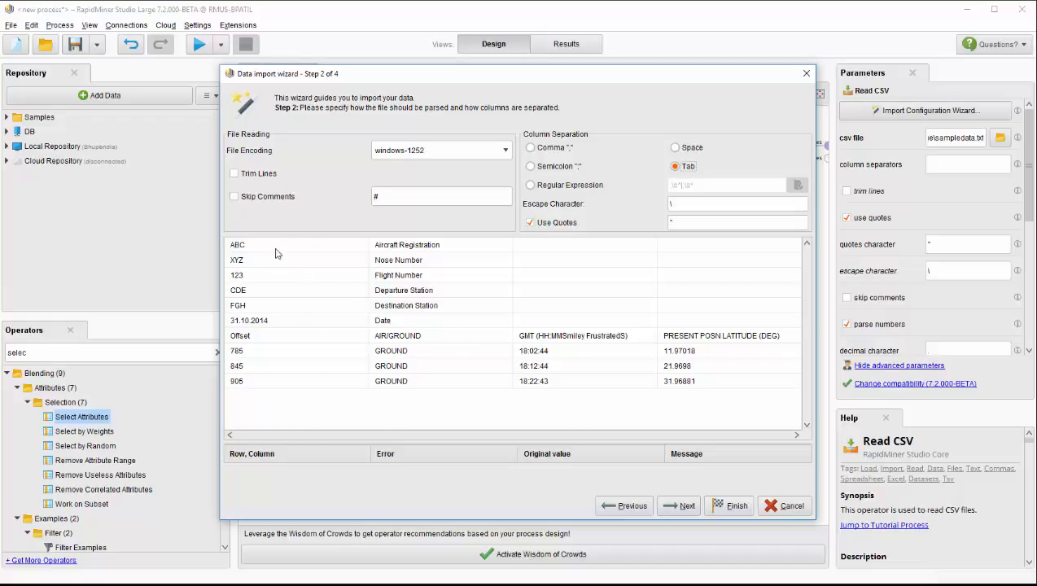
pyautogui.click(682, 505)
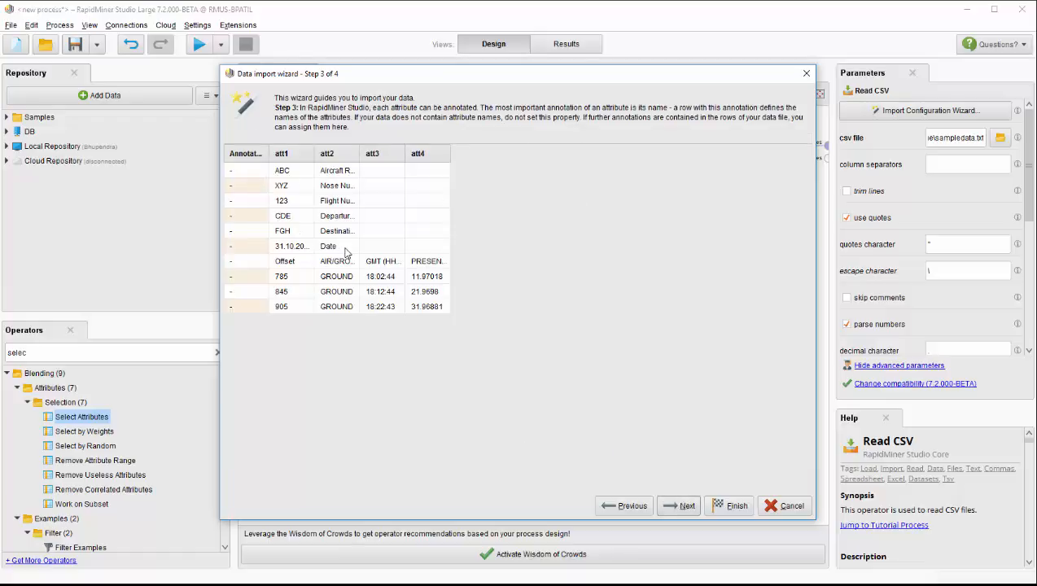
pyautogui.click(683, 498)
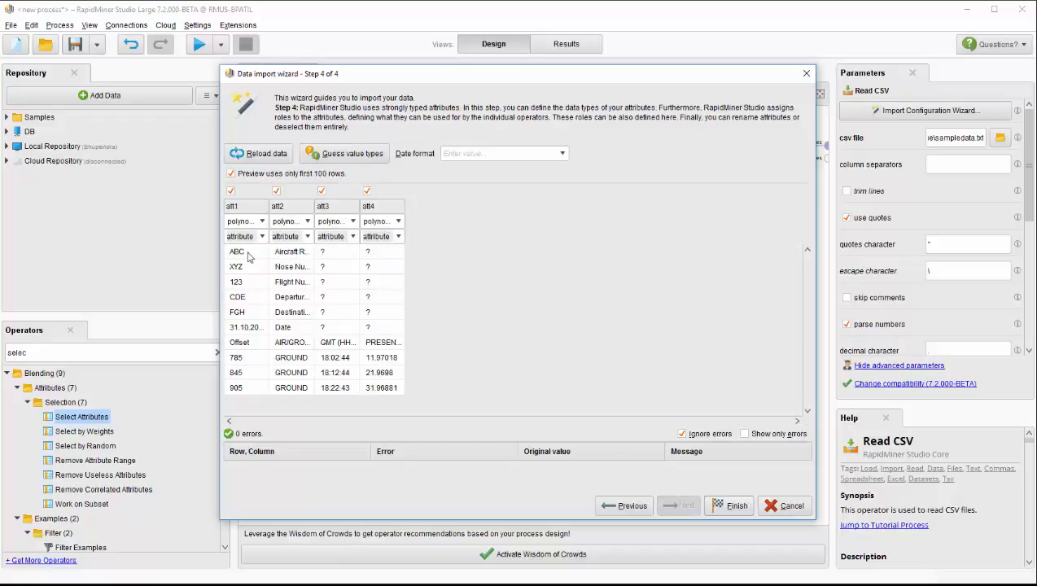
pyautogui.moveTo(249, 254); pyautogui.dragTo(295, 328)
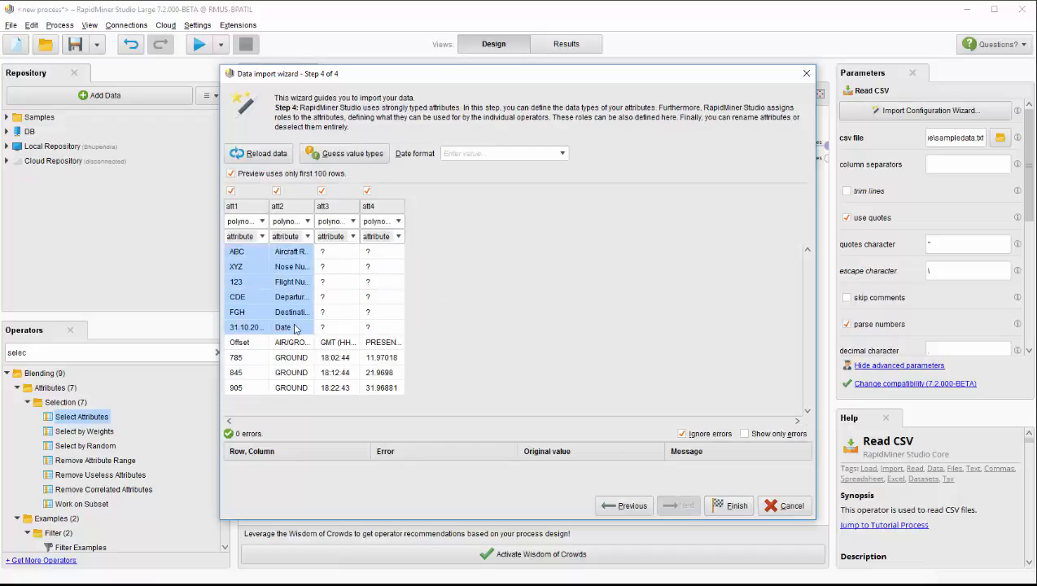
pyautogui.click(321, 192)
pyautogui.click(732, 507)
# Step: Run the process to the Read CSV breakpoint, widen the att2 column, and examine the header rows against the offset rows
pyautogui.rightClick(333, 179)
pyautogui.click(320, 183)
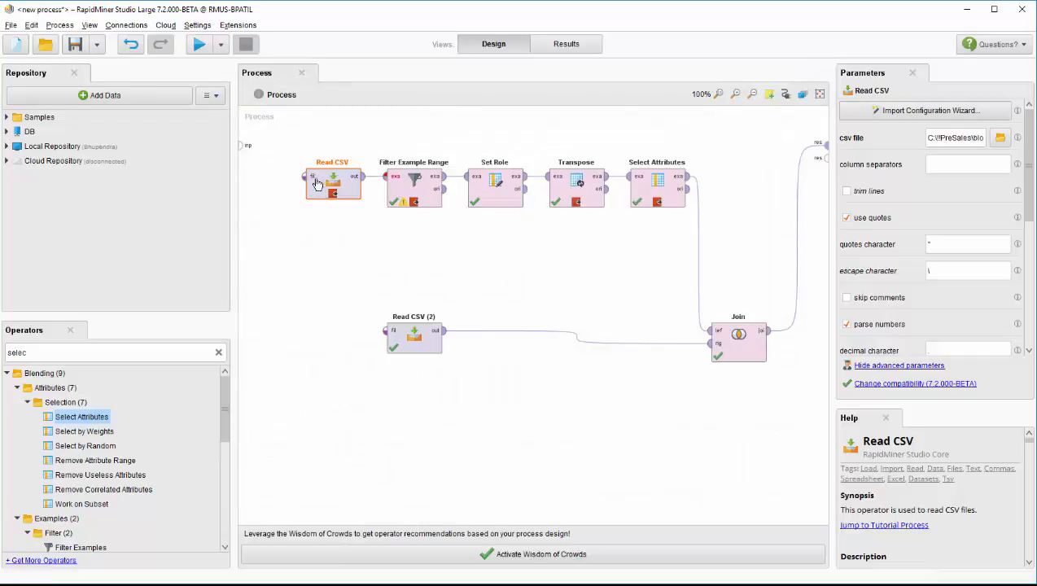
pyautogui.click(200, 46)
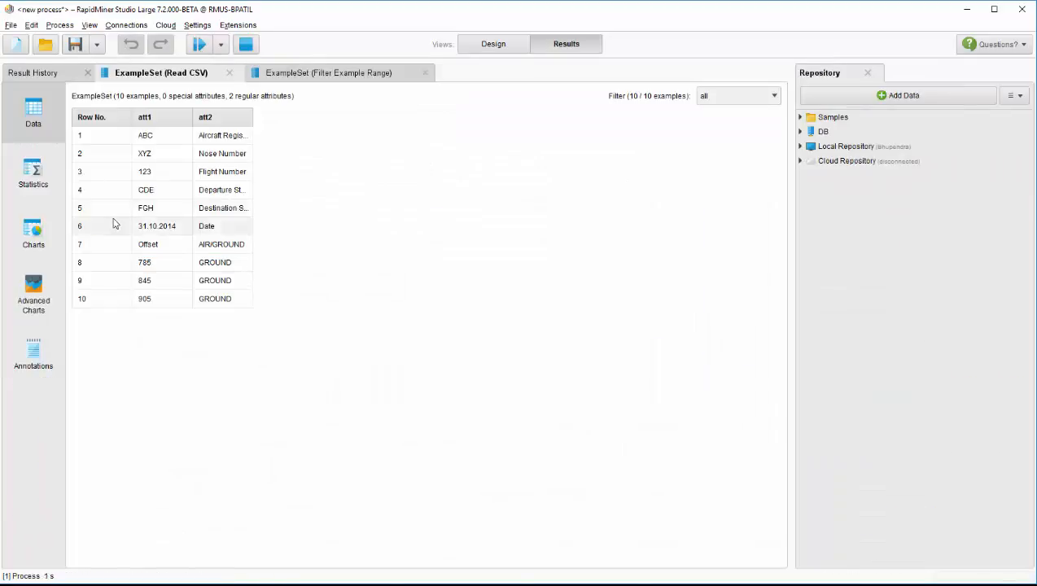
pyautogui.click(154, 144)
pyautogui.moveTo(155, 144); pyautogui.dragTo(210, 215)
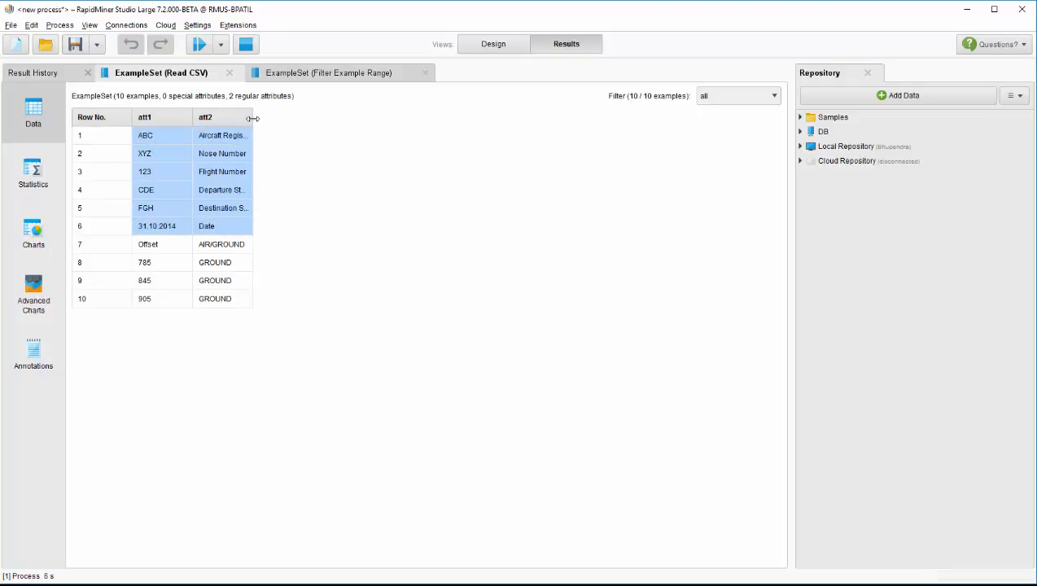
pyautogui.moveTo(252, 118); pyautogui.dragTo(250, 228)
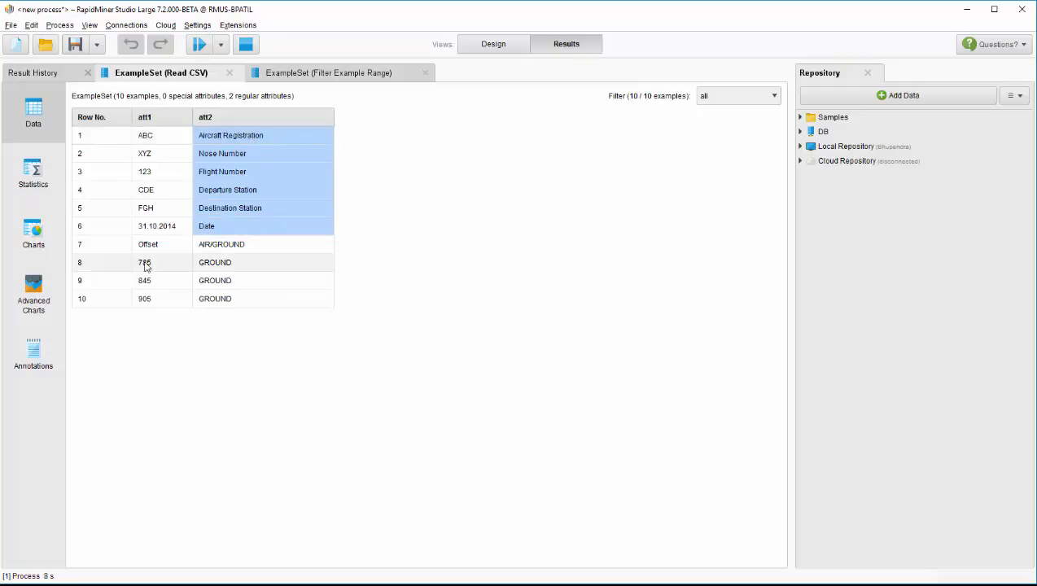
pyautogui.moveTo(150, 244); pyautogui.dragTo(268, 306)
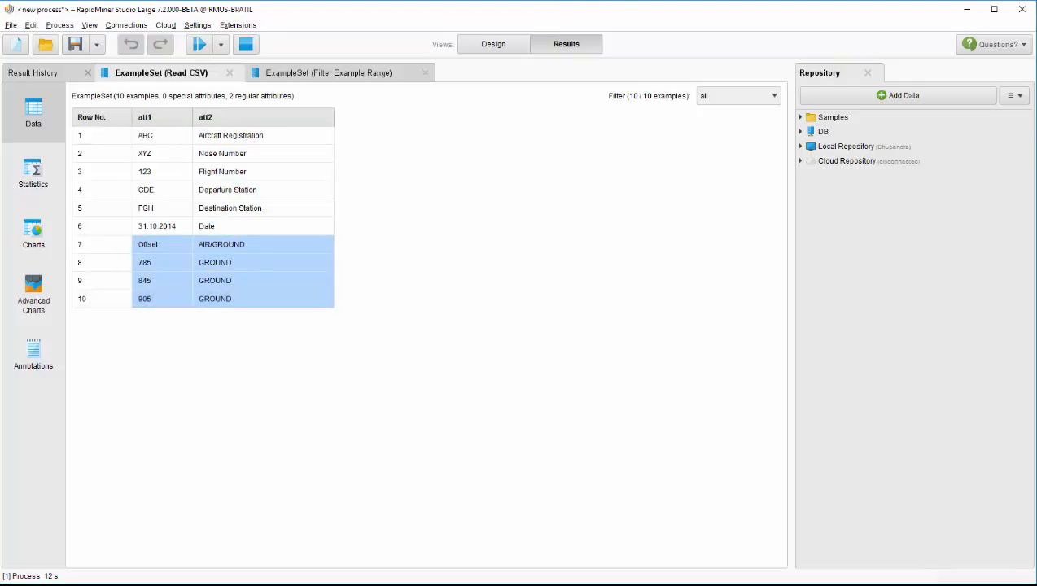
# Step: Review the first and last example settings of the Filter Example Range operator in the process design
pyautogui.click(484, 47)
pyautogui.click(410, 186)
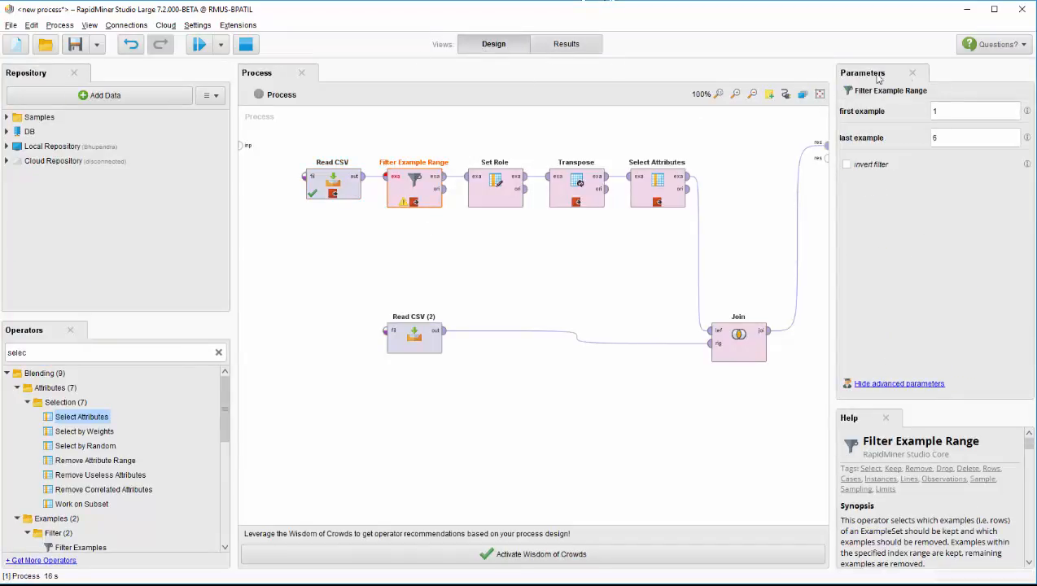
pyautogui.click(965, 110)
pyautogui.click(958, 140)
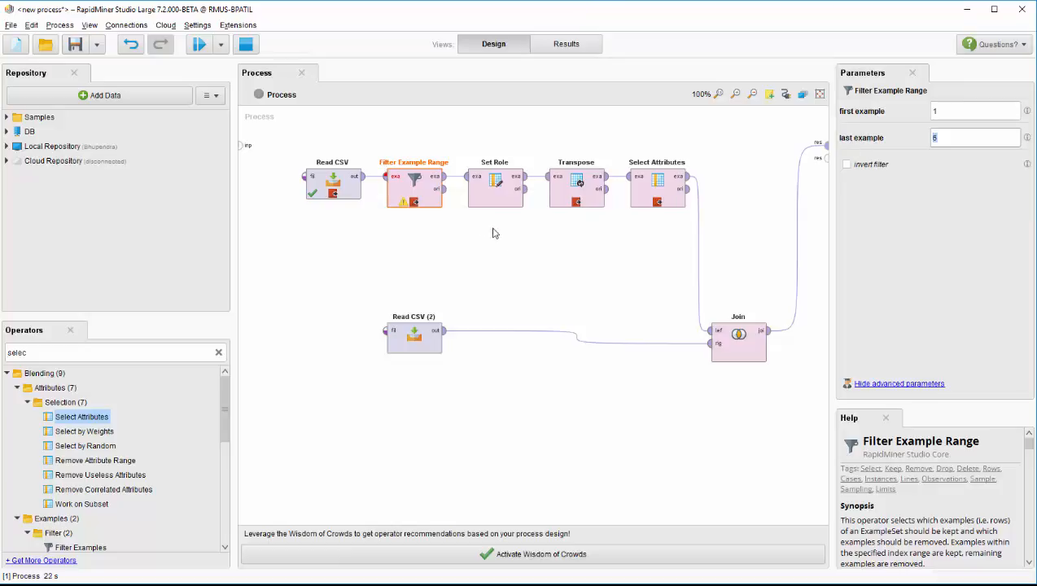
# Step: Resume the process to the Filter Example Range output and compare the att1 values with the att2 descriptions
pyautogui.click(198, 44)
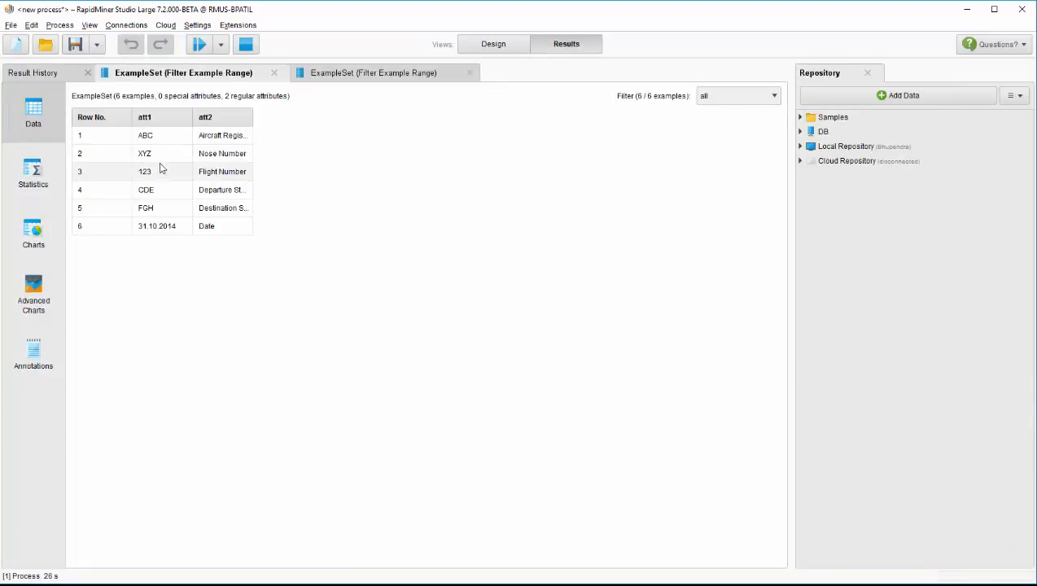
pyautogui.moveTo(163, 136); pyautogui.dragTo(159, 228)
pyautogui.moveTo(219, 136); pyautogui.dragTo(217, 228)
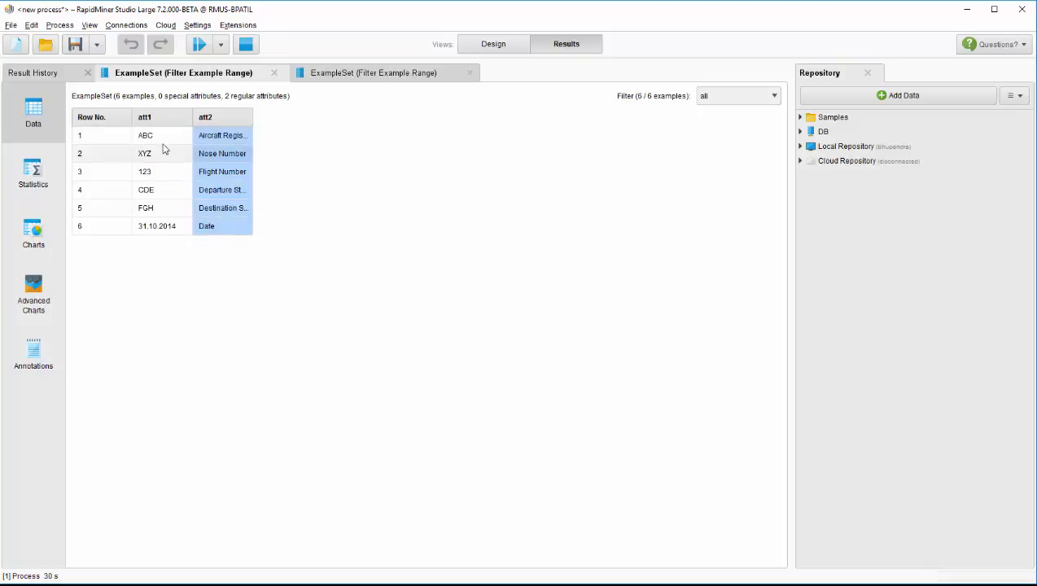
pyautogui.moveTo(162, 140); pyautogui.dragTo(164, 232)
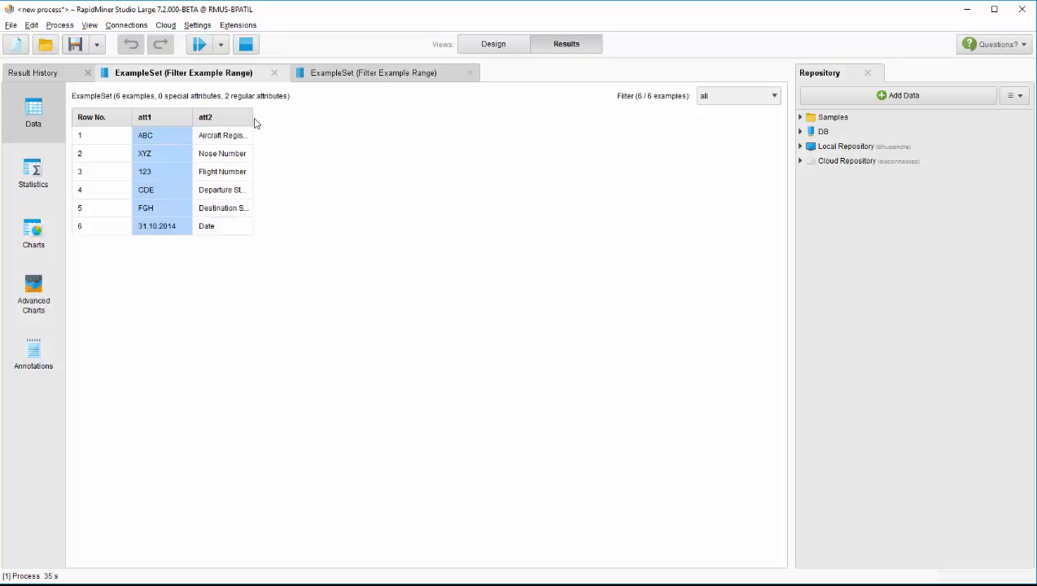
pyautogui.moveTo(252, 118); pyautogui.dragTo(370, 119)
pyautogui.click(190, 138)
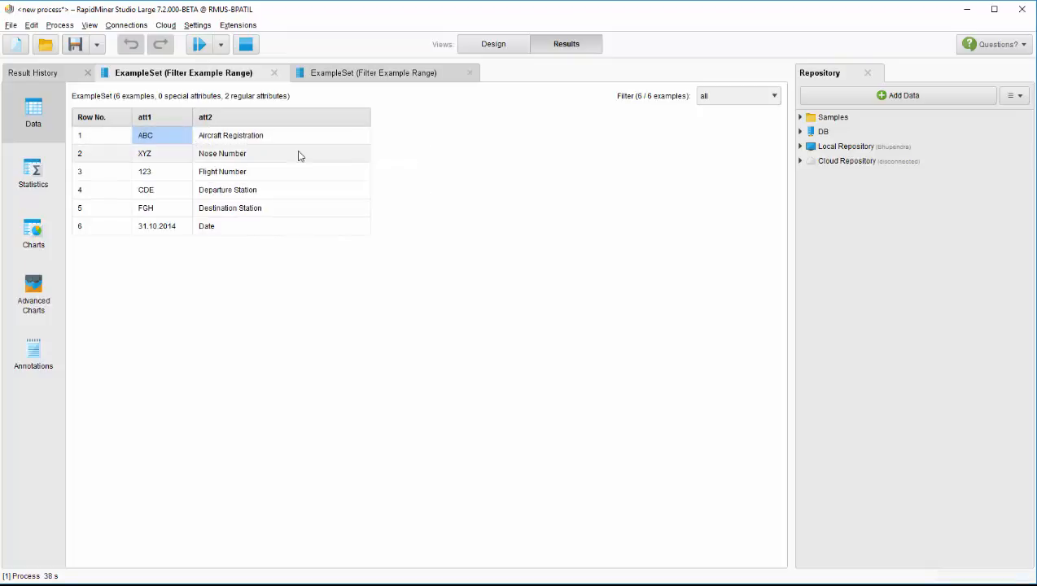
pyautogui.click(263, 153)
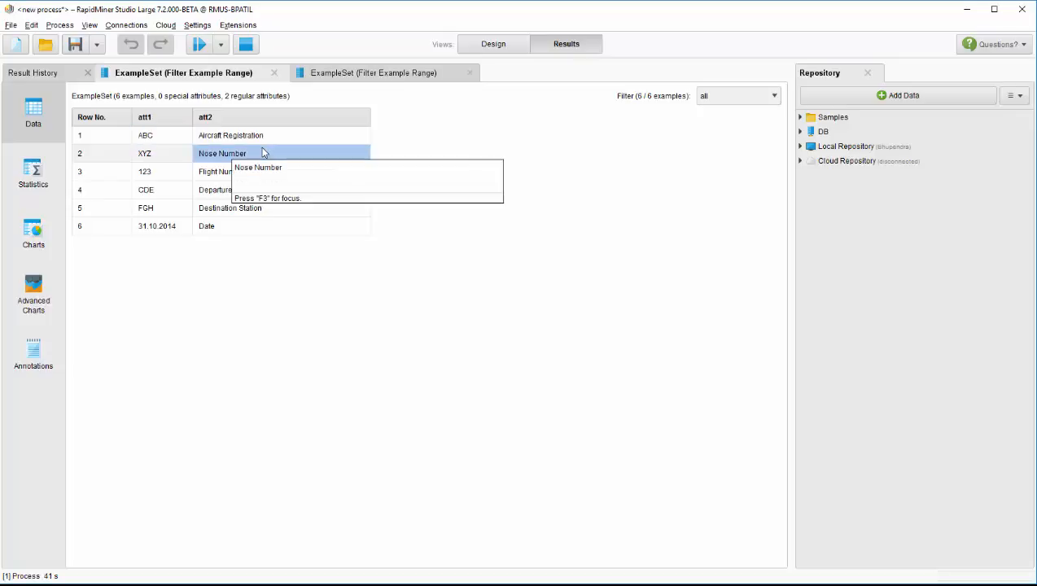
pyautogui.click(142, 153)
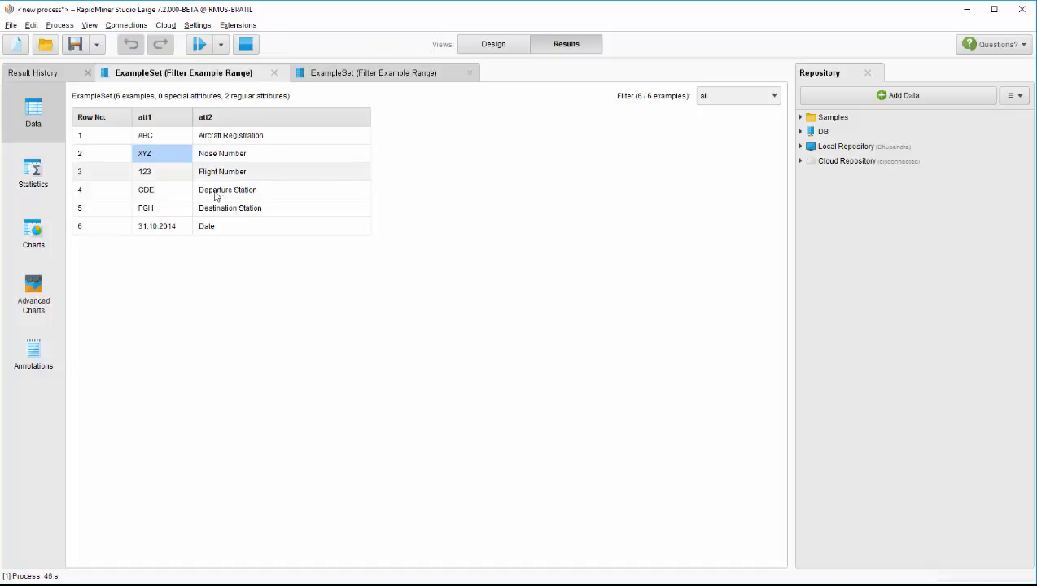
pyautogui.moveTo(220, 139); pyautogui.dragTo(236, 228)
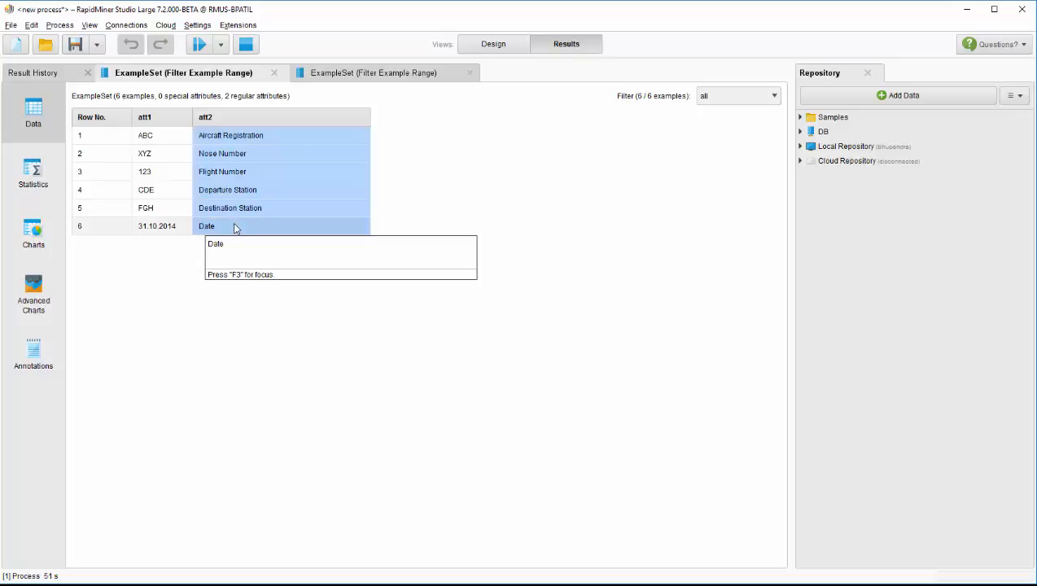
# Step: Review the attribute name and target role settings of Set Role, and open the Transpose operator's parameters
pyautogui.click(512, 51)
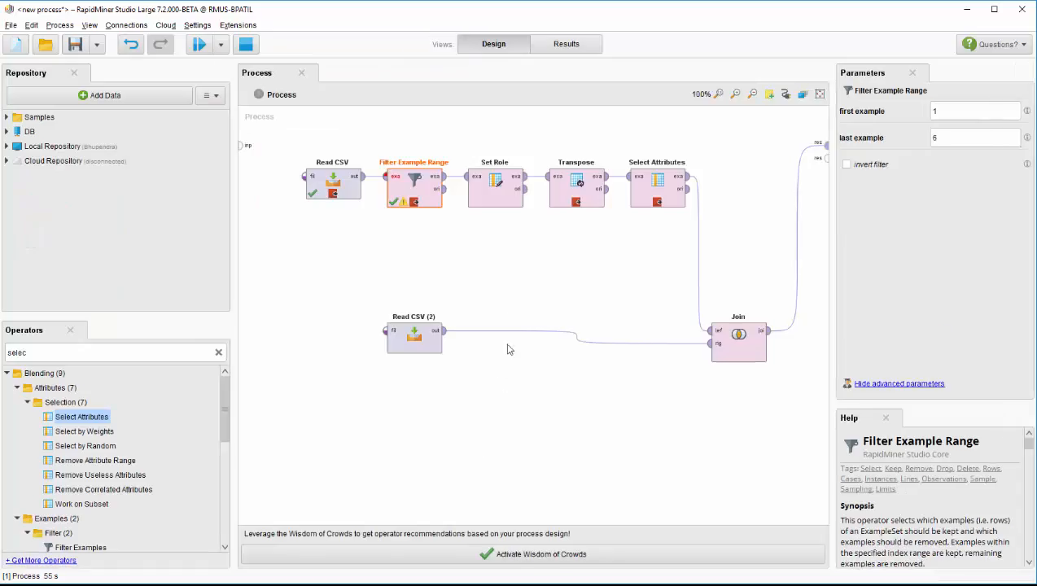
pyautogui.click(499, 199)
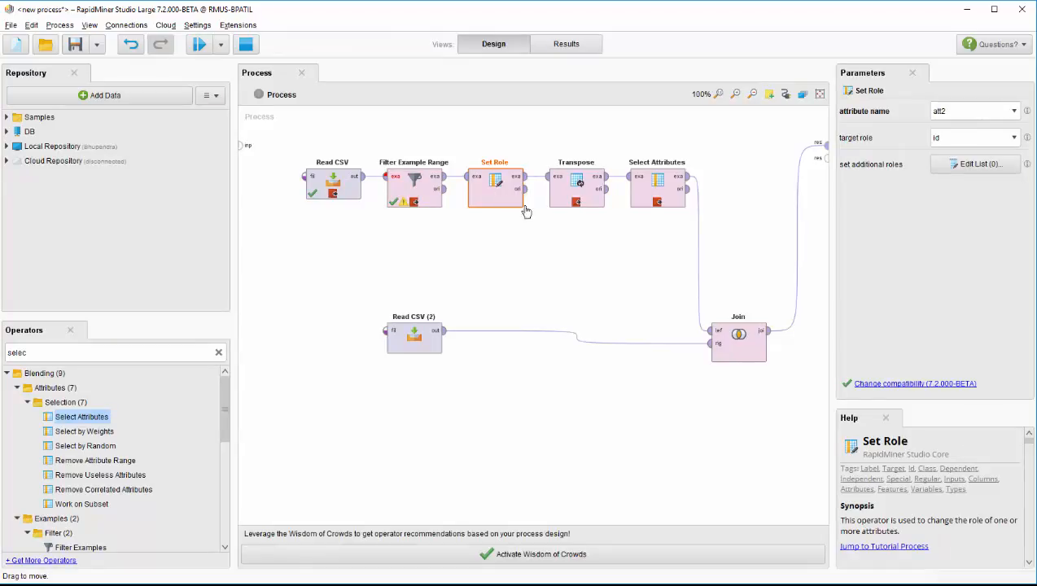
pyautogui.click(1013, 112)
pyautogui.click(1013, 112)
pyautogui.click(565, 203)
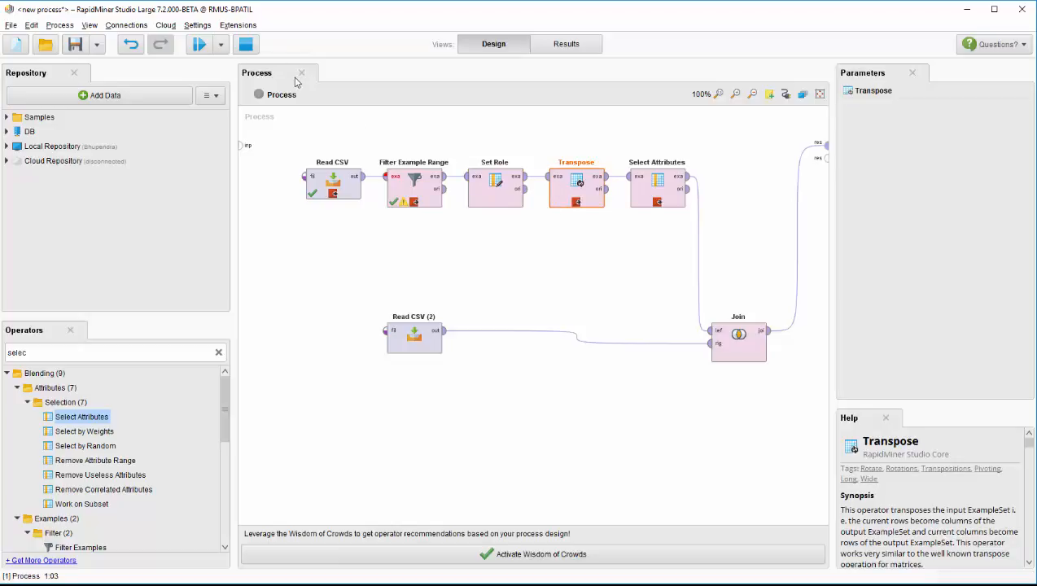
# Step: Resume the process to the Transpose output and examine the transposed header values and the id column
pyautogui.click(199, 44)
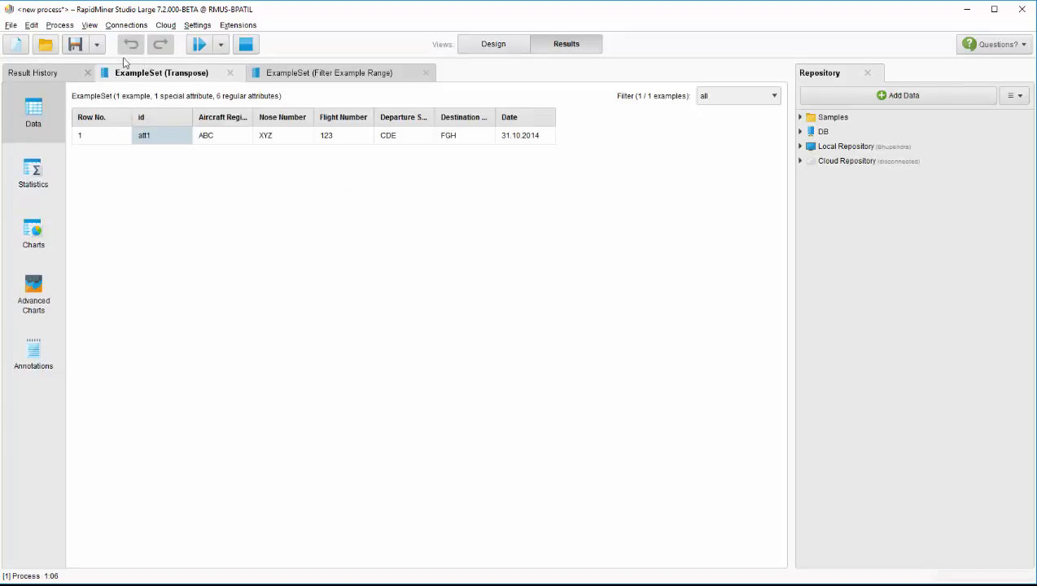
pyautogui.moveTo(208, 136); pyautogui.dragTo(528, 137)
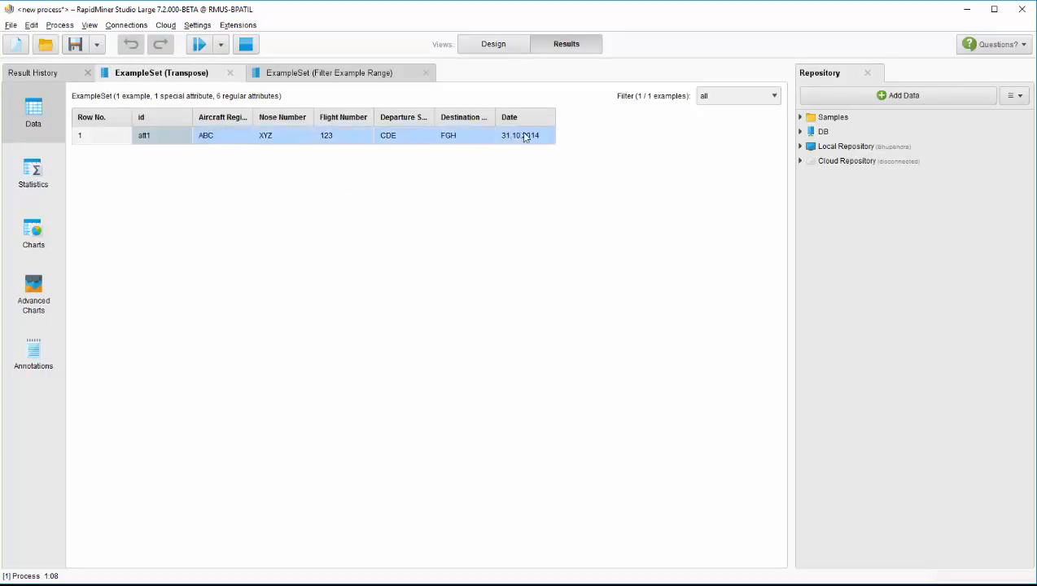
pyautogui.click(150, 139)
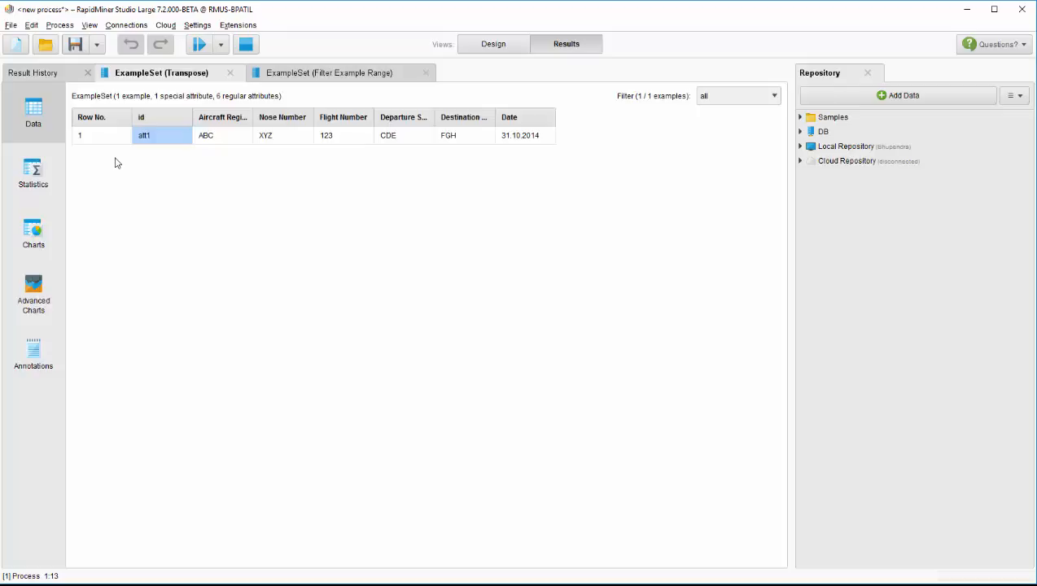
# Step: Review the attribute filter type, attribute, invert selection and include special attributes settings of Select Attributes in the process design
pyautogui.click(494, 44)
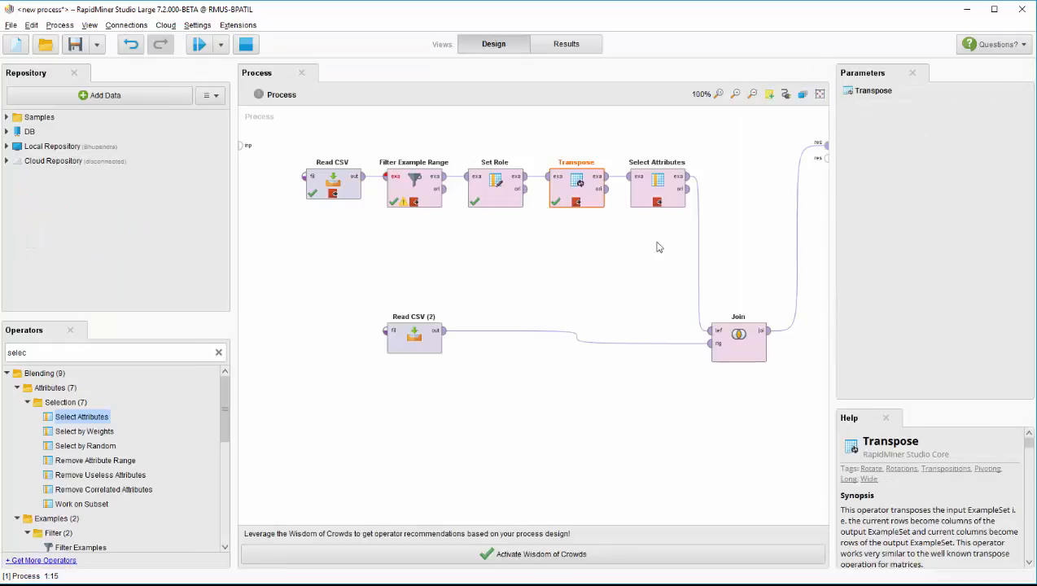
pyautogui.click(655, 182)
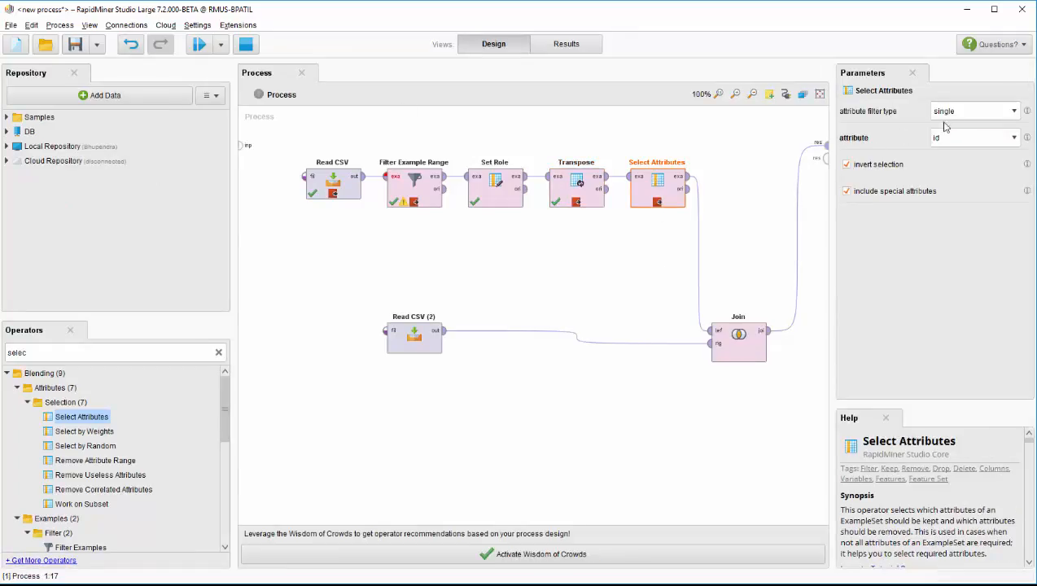
pyautogui.click(974, 109)
pyautogui.click(969, 122)
pyautogui.click(970, 138)
pyautogui.moveTo(967, 137); pyautogui.dragTo(877, 133)
# Step: Resume the process to the Select Attributes output, examine the remaining header values and widen the Aircraft Registration and Nose Number columns
pyautogui.click(199, 44)
pyautogui.moveTo(163, 136); pyautogui.dragTo(447, 144)
pyautogui.moveTo(194, 118); pyautogui.dragTo(352, 118)
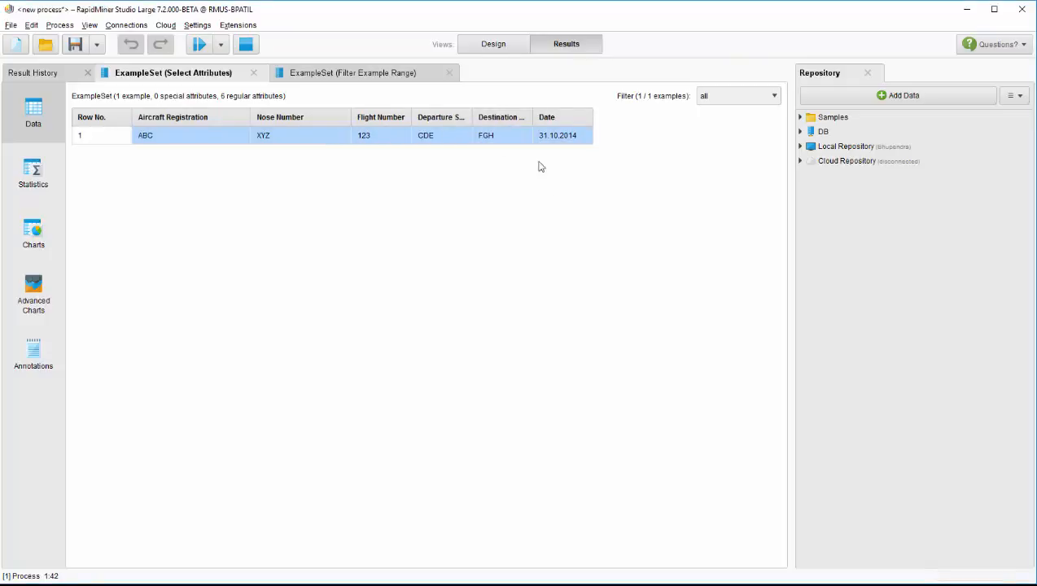
# Step: Open the import configuration of Read CSV (2) for sampledata.txt and check its file parsing and column separation settings
pyautogui.click(488, 43)
pyautogui.click(416, 346)
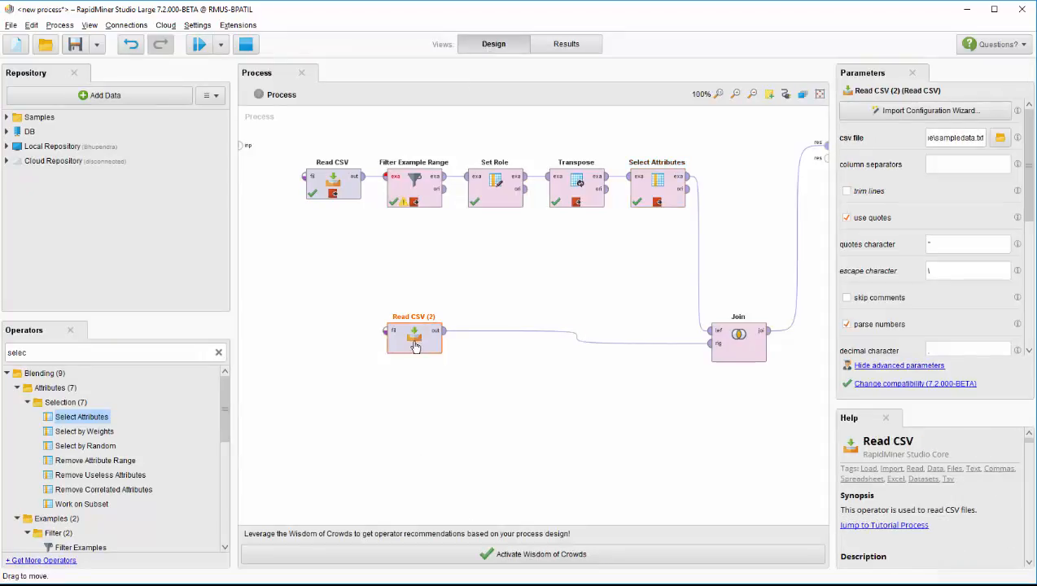
pyautogui.click(908, 111)
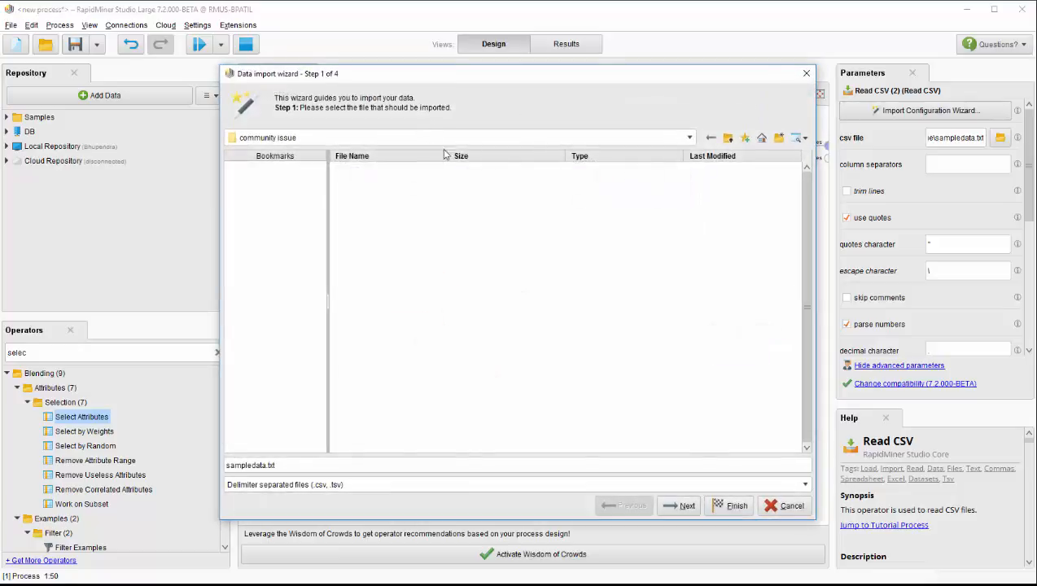
pyautogui.click(684, 504)
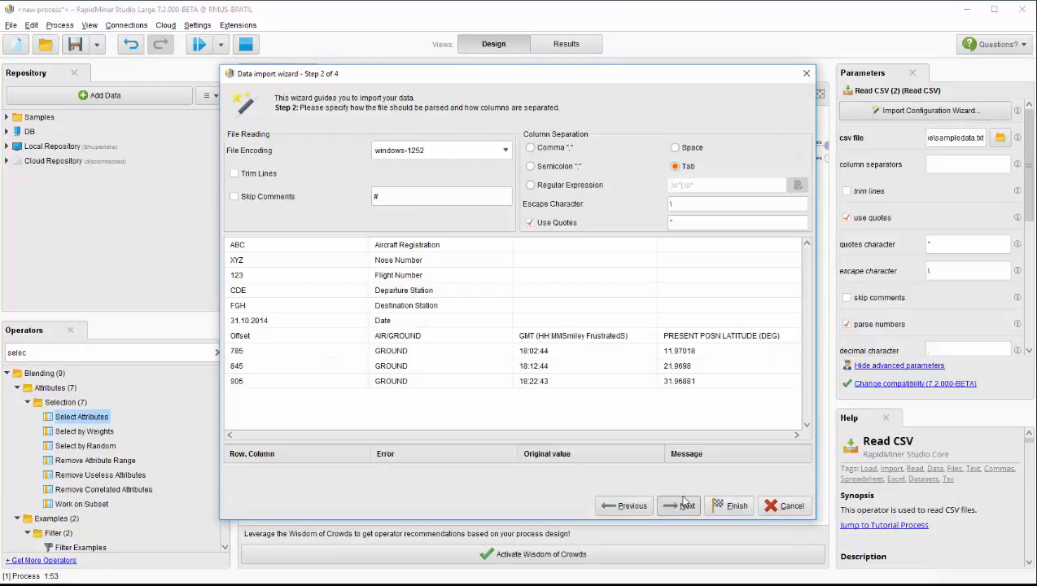
pyautogui.click(683, 502)
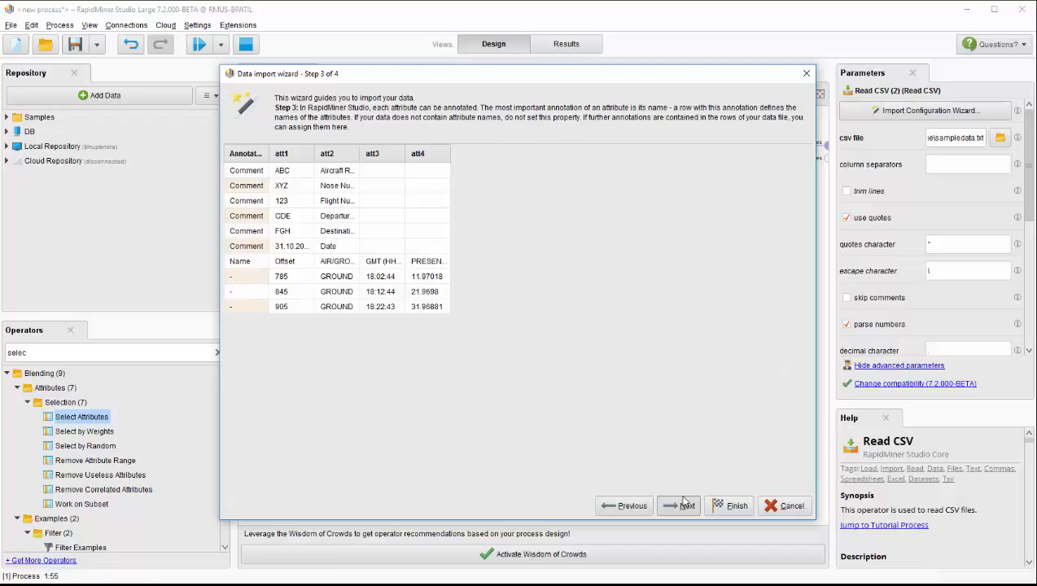
# Step: Check the Comment and Name row annotations and the attribute types of the data table, and finish the import configuration
pyautogui.click(246, 173)
pyautogui.click(246, 172)
pyautogui.click(247, 199)
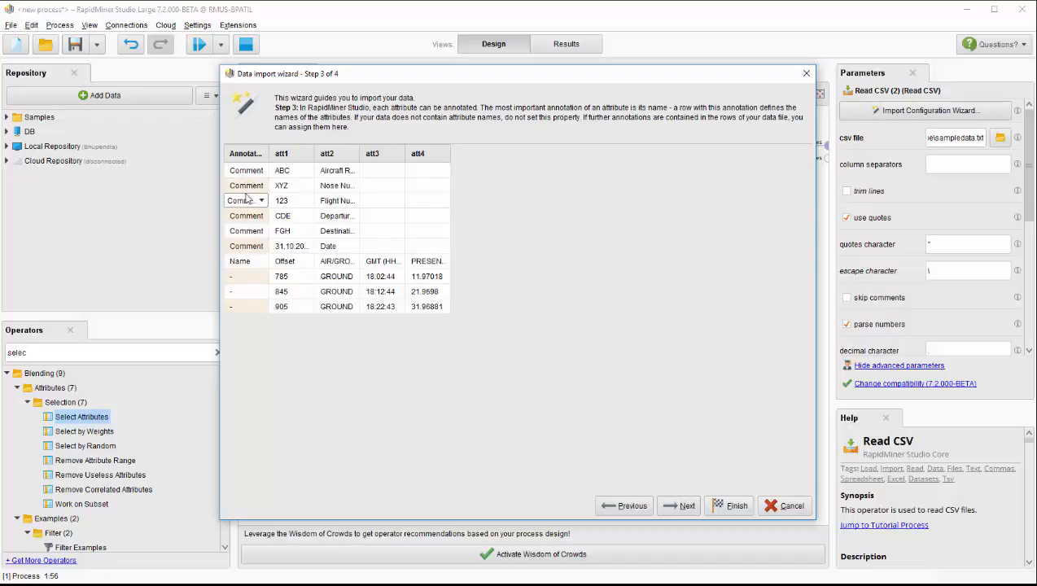
pyautogui.click(247, 199)
pyautogui.click(248, 235)
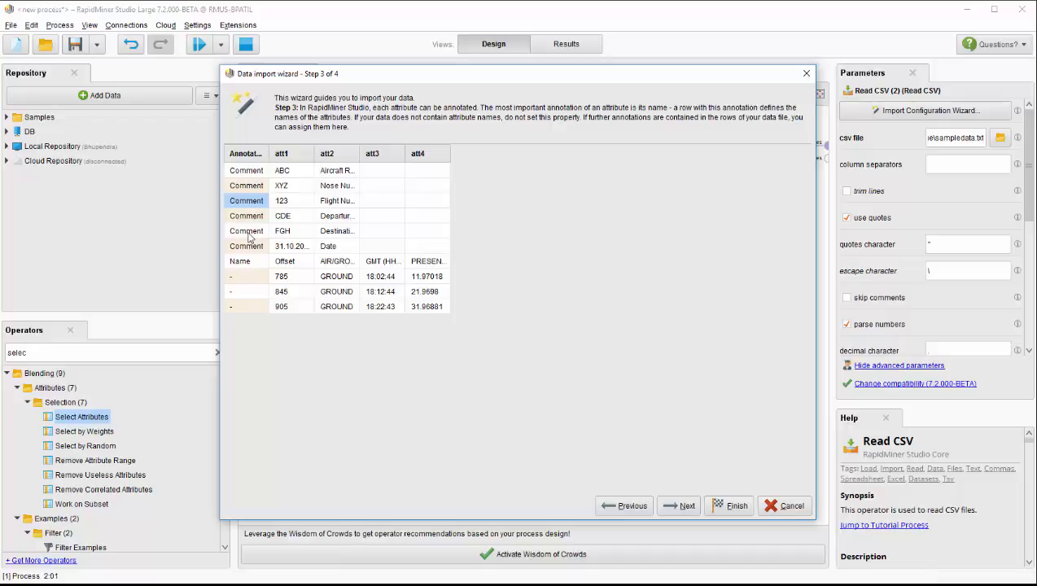
pyautogui.click(678, 509)
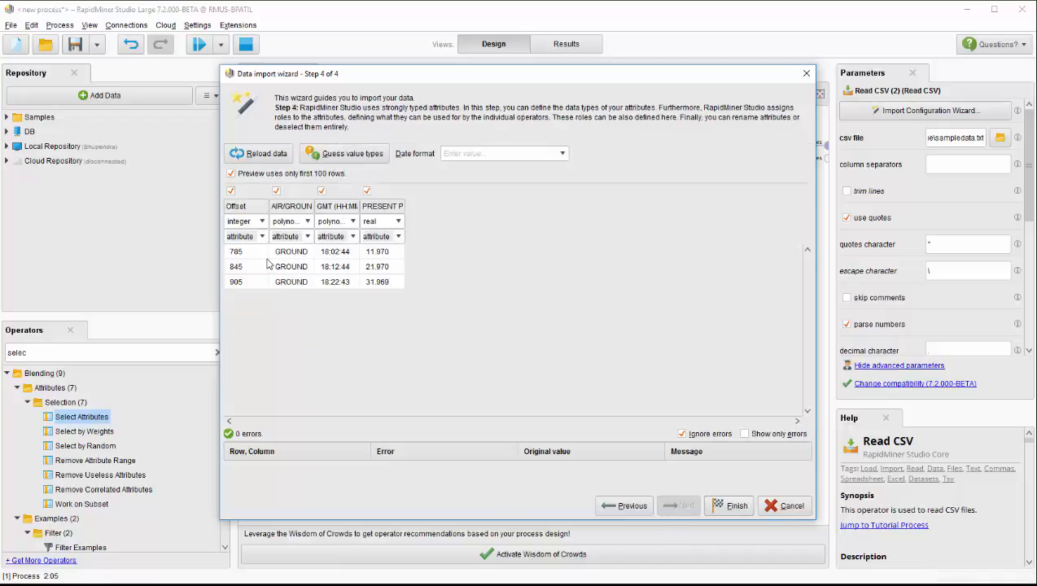
pyautogui.click(733, 506)
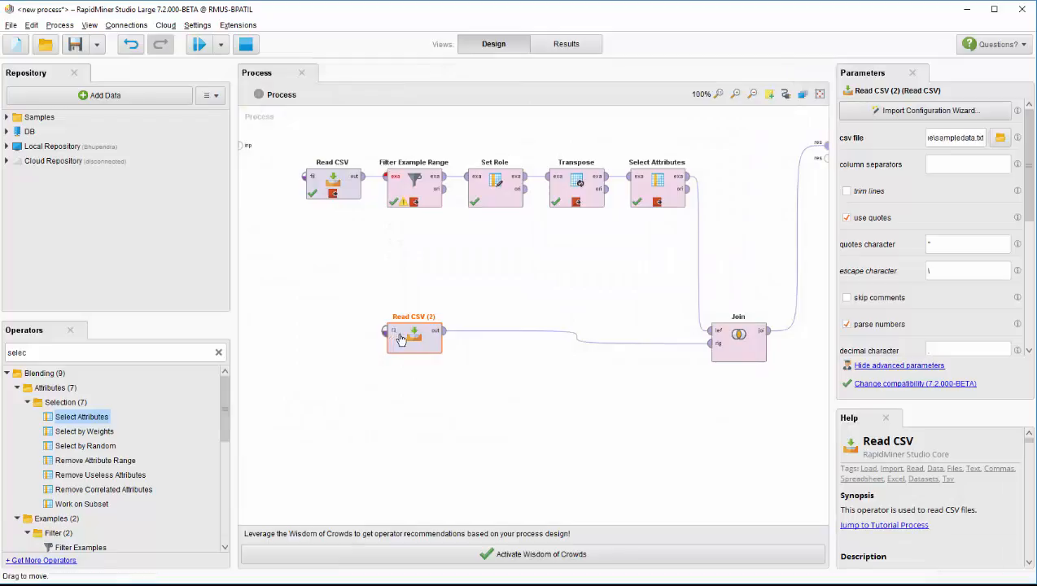
# Step: Set a breakpoint after Read CSV (2) and resume the process to its output
pyautogui.rightClick(415, 336)
pyautogui.click(455, 514)
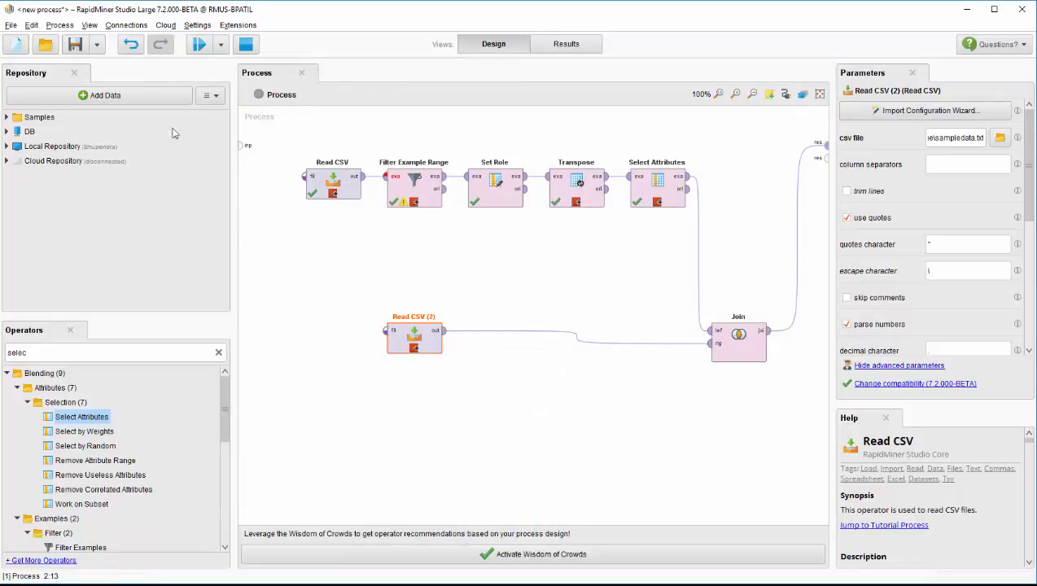
pyautogui.click(199, 44)
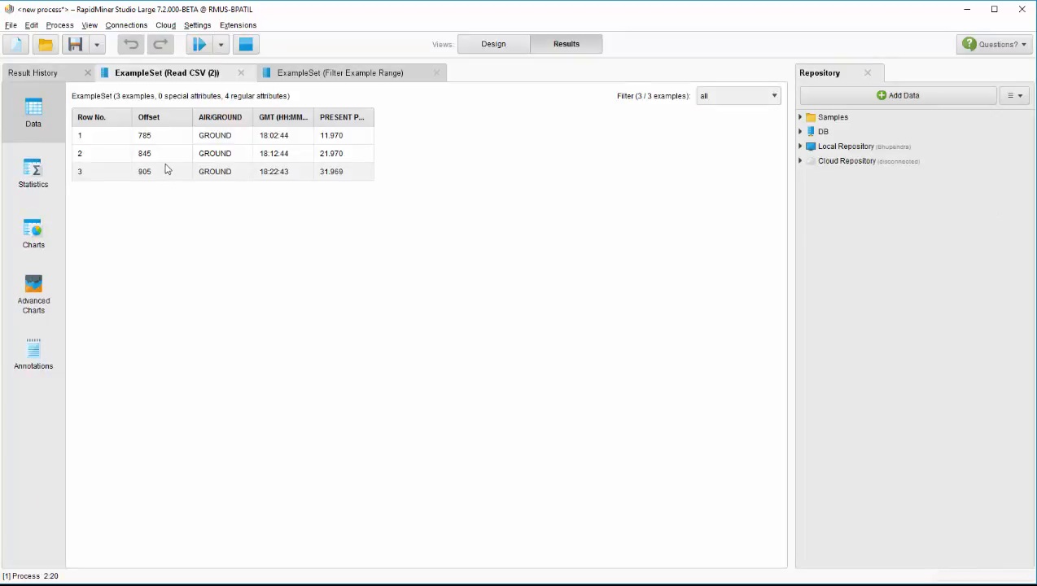
# Step: Review the Join operator's join type and key attributes list, comparing the header branch with the Read CSV (2) branch it combines
pyautogui.click(509, 44)
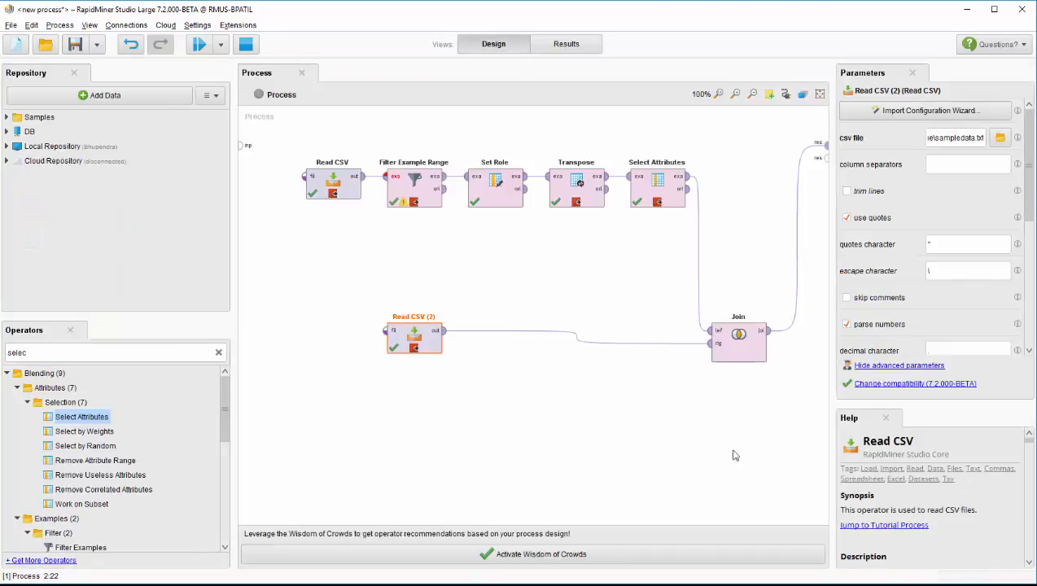
pyautogui.click(748, 343)
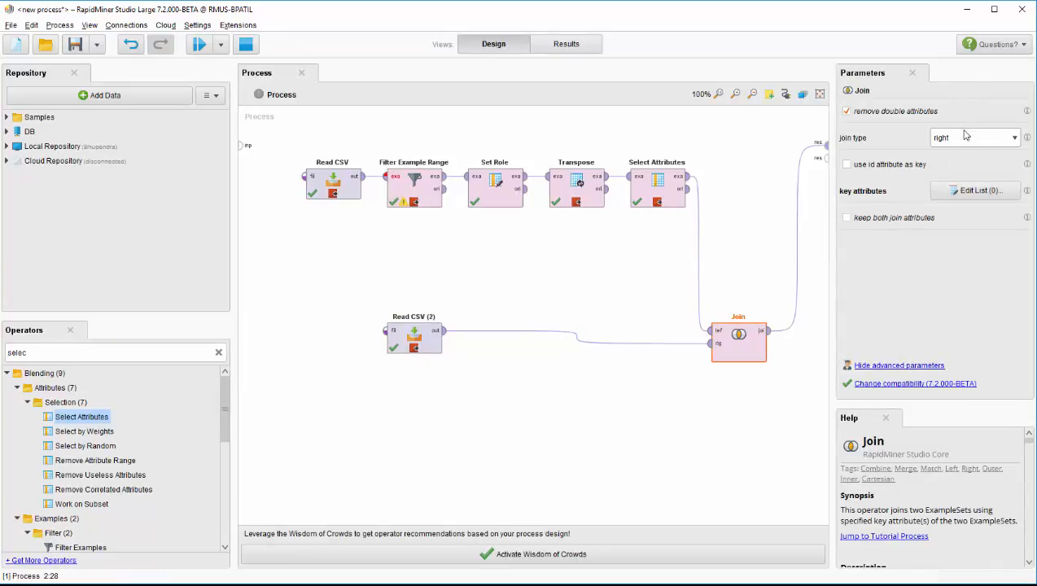
pyautogui.moveTo(293, 145); pyautogui.dragTo(720, 151)
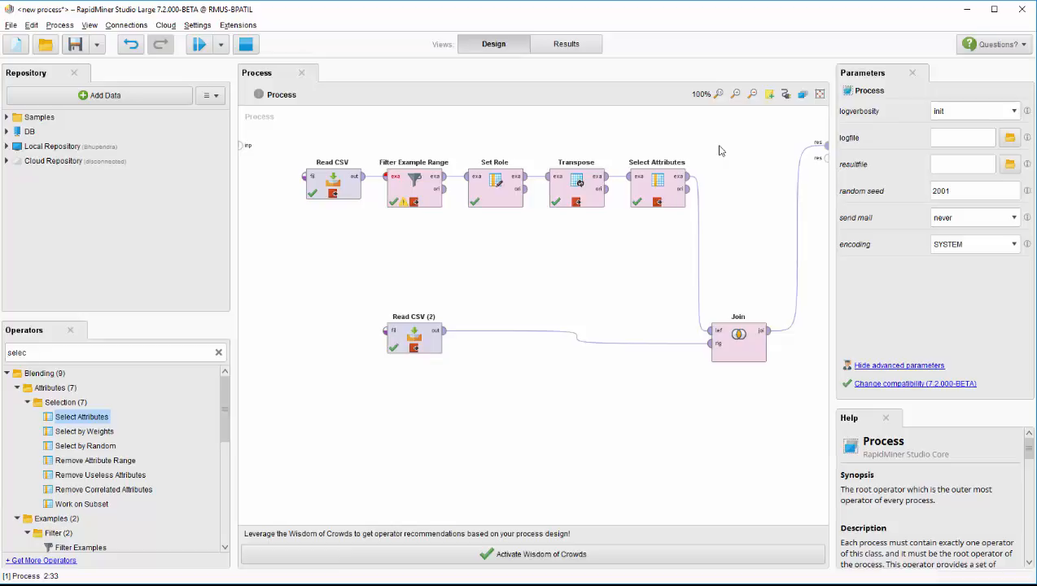
pyautogui.click(400, 346)
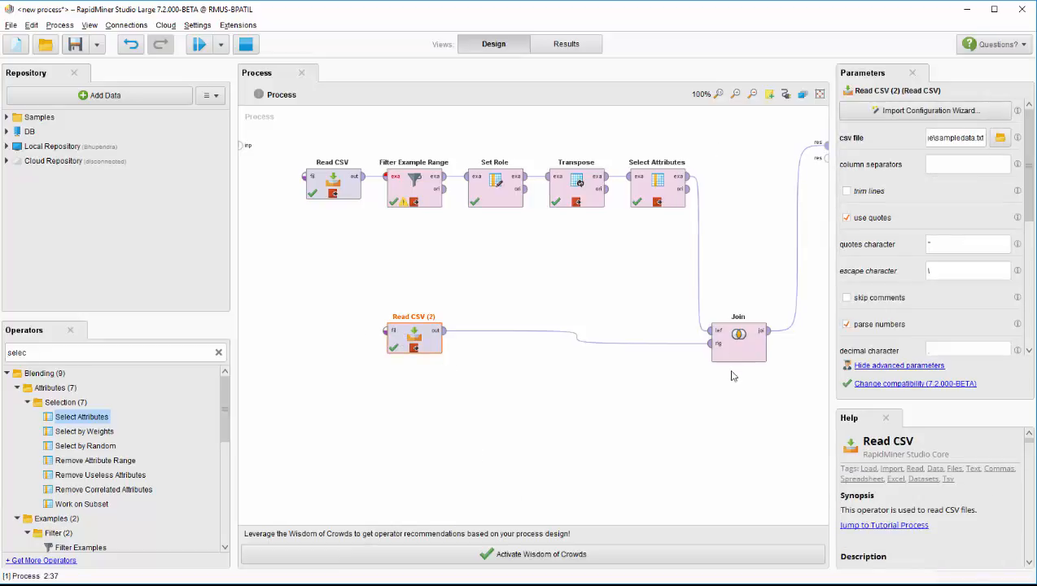
pyautogui.click(737, 343)
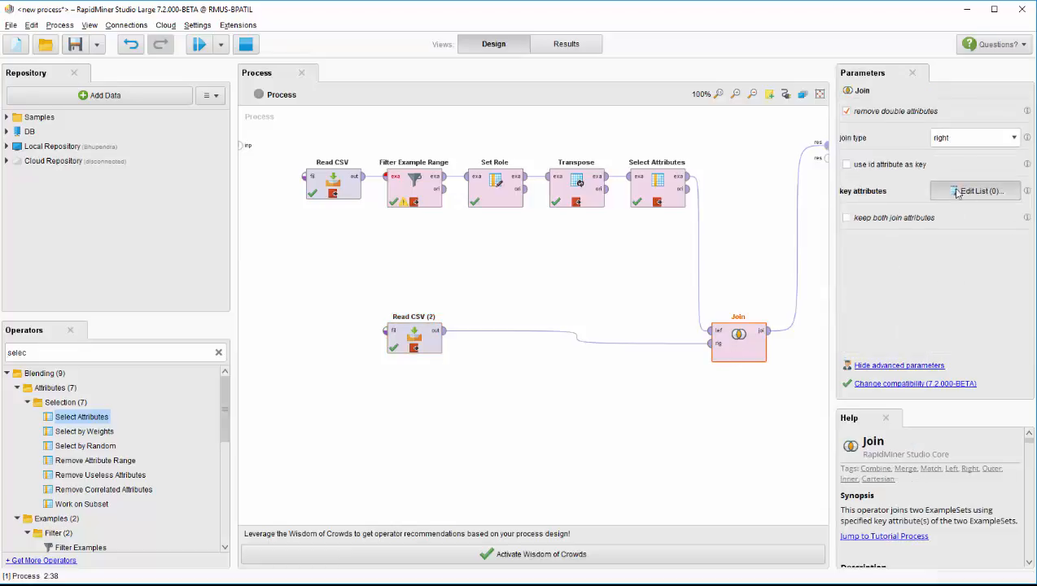
pyautogui.click(958, 200)
pyautogui.click(700, 439)
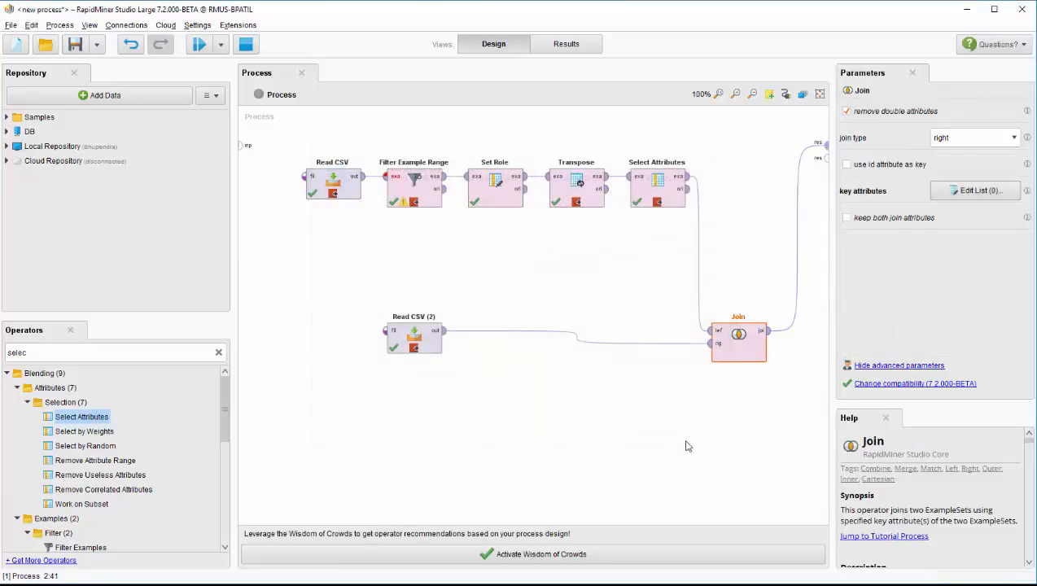
# Step: Resume the process to its end and examine the joined header and data table columns across all rows
pyautogui.click(199, 45)
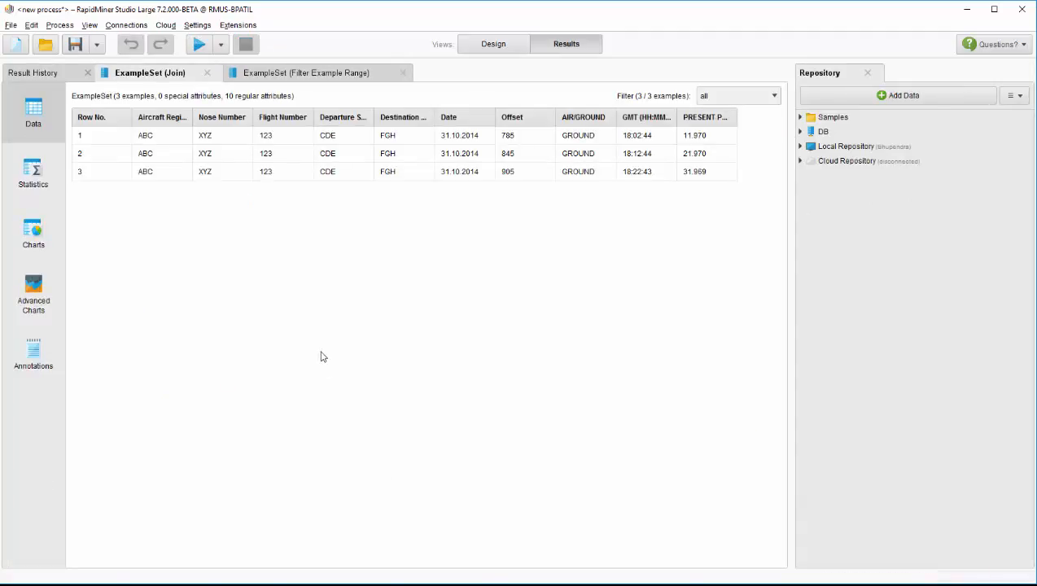
pyautogui.moveTo(460, 137); pyautogui.dragTo(457, 195)
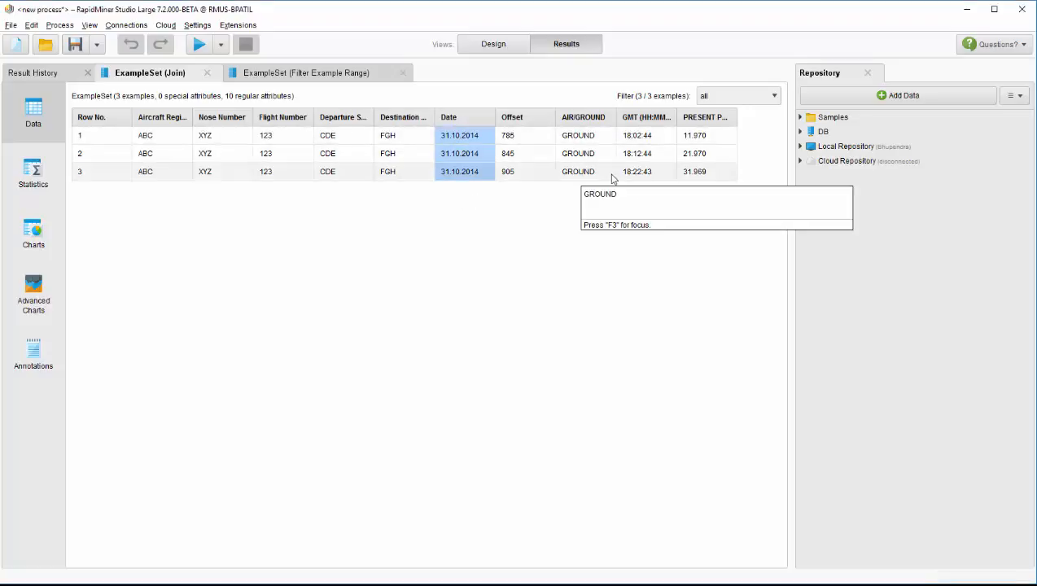
pyautogui.moveTo(163, 135); pyautogui.dragTo(702, 176)
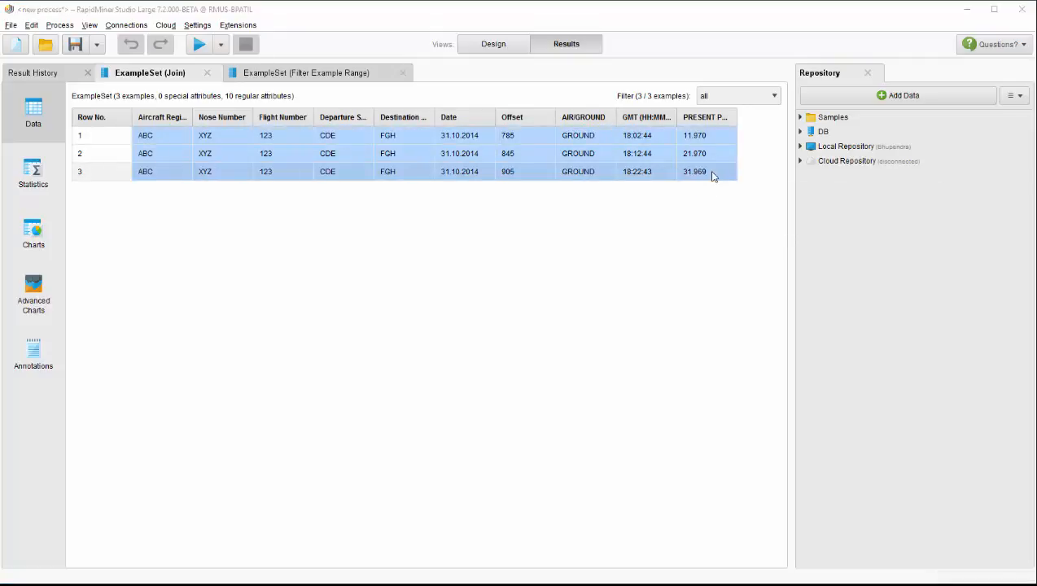